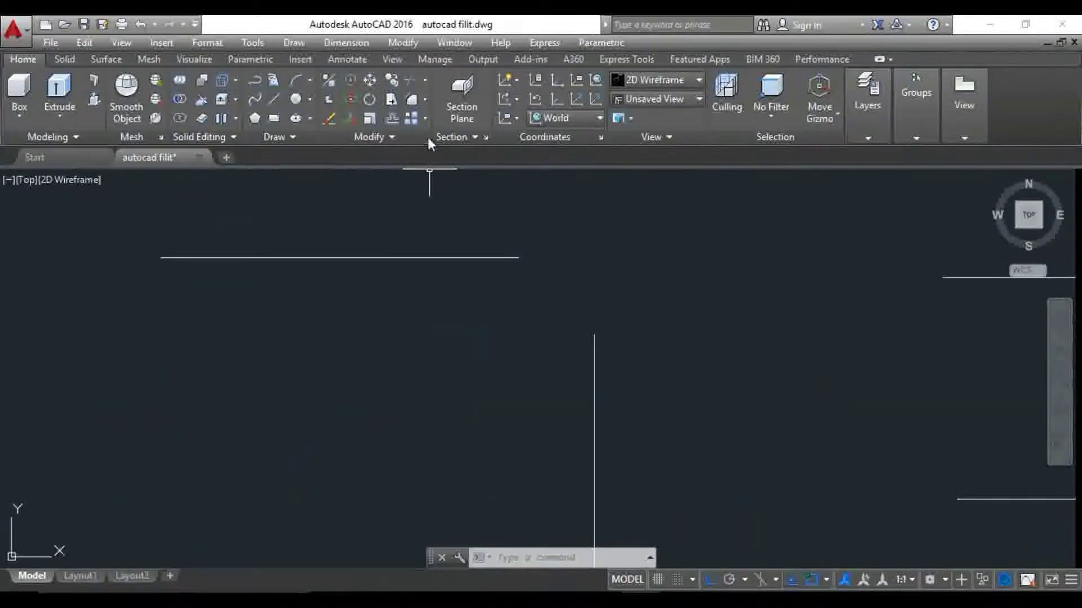
Join the first horizontal and vertical lines into a sharp corner with a zero-radius fillet
left_click(424, 103)
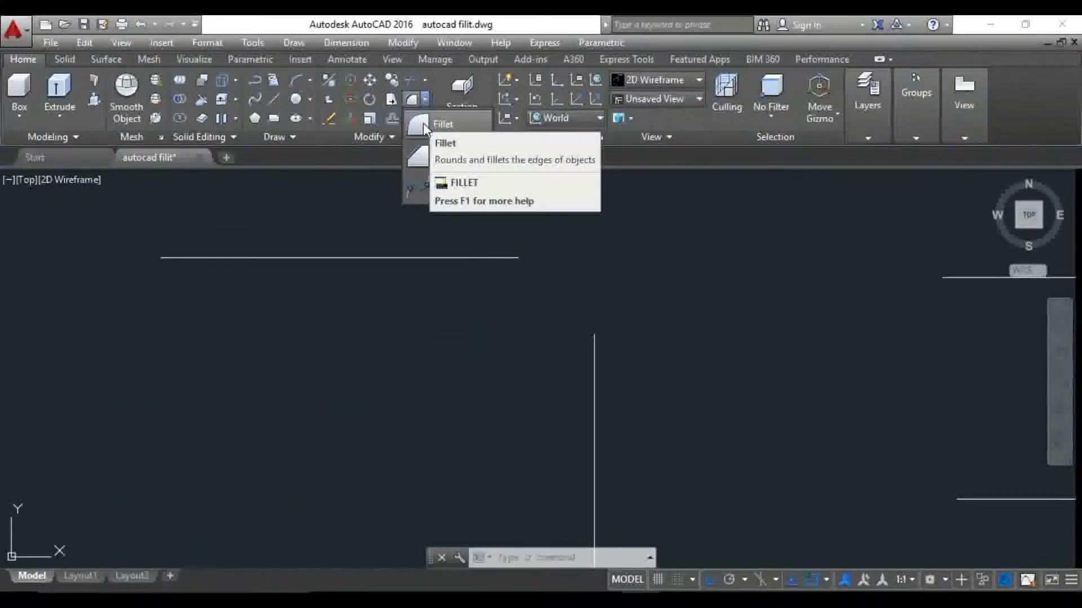
left_click(431, 123)
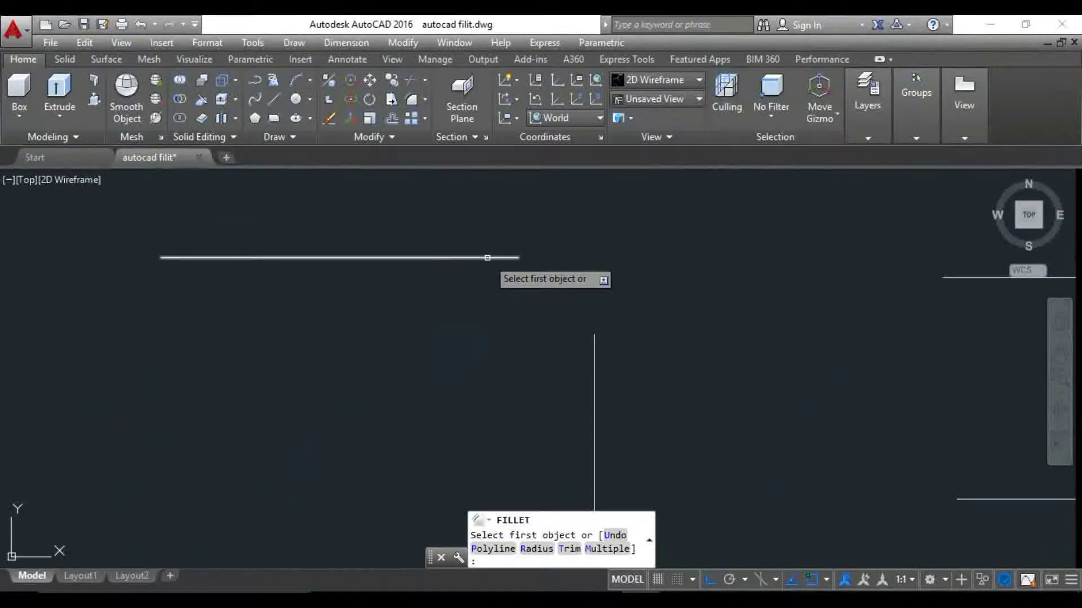
left_click(488, 258)
left_click(594, 352)
scroll(641, 317, "down", 4)
middle_click_drag(645, 310, 289, 274)
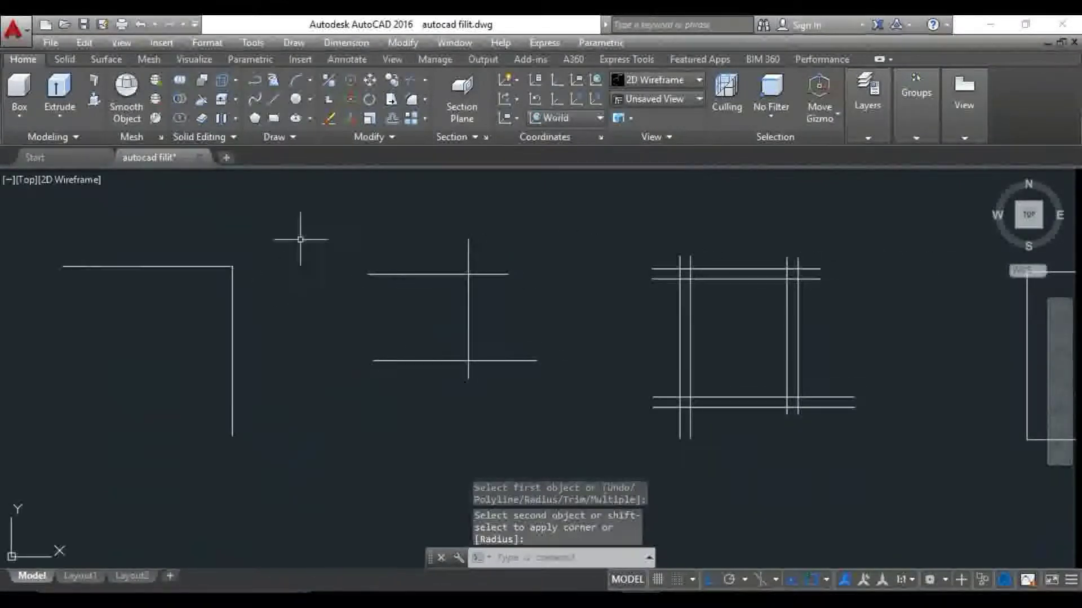
Trim the second figure's top and lower crossings into sharp corners, forming a bracket shape
left_click(412, 102)
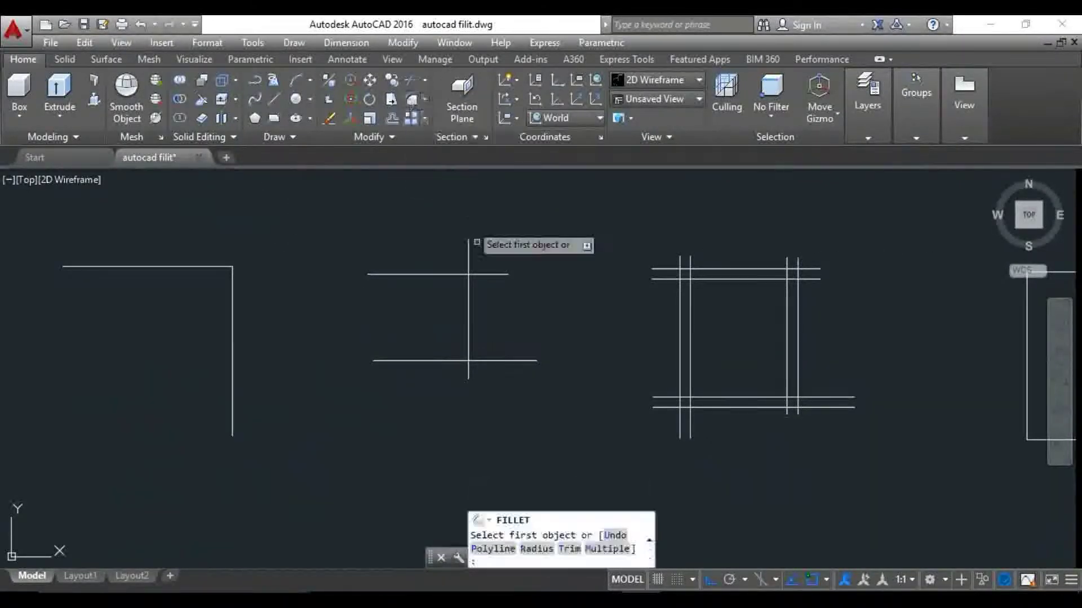
left_click(462, 275)
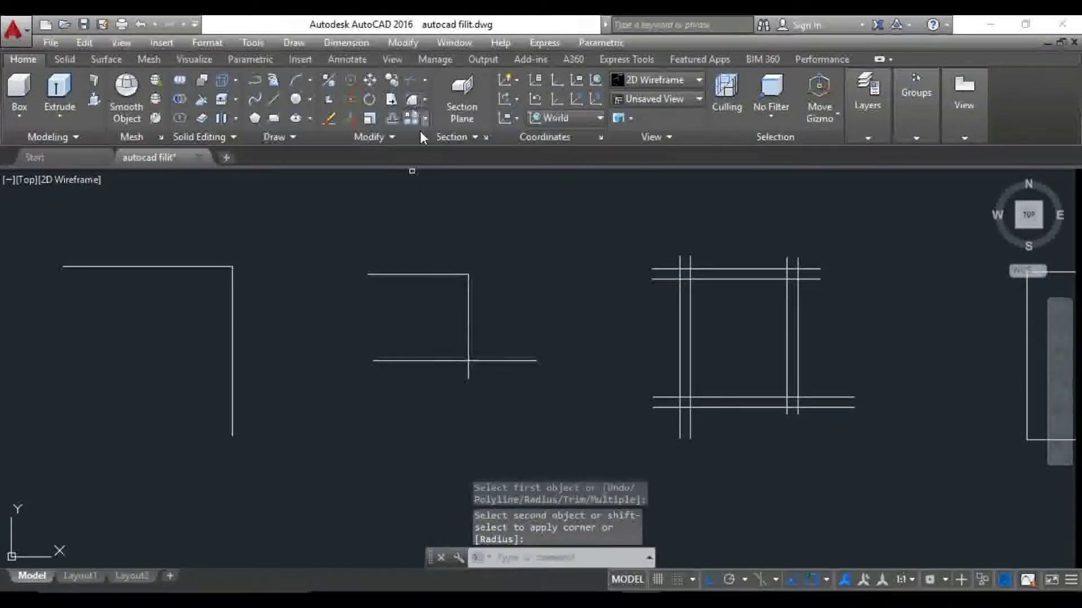
key("Return")
left_click(446, 362)
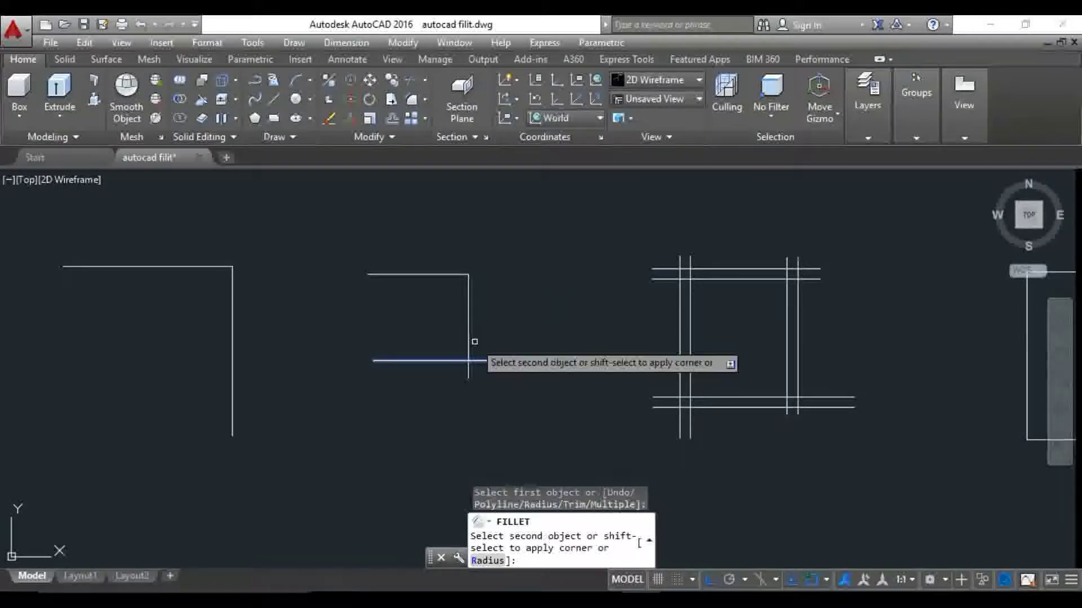
left_click(468, 355)
middle_click_drag(544, 311, 256, 299)
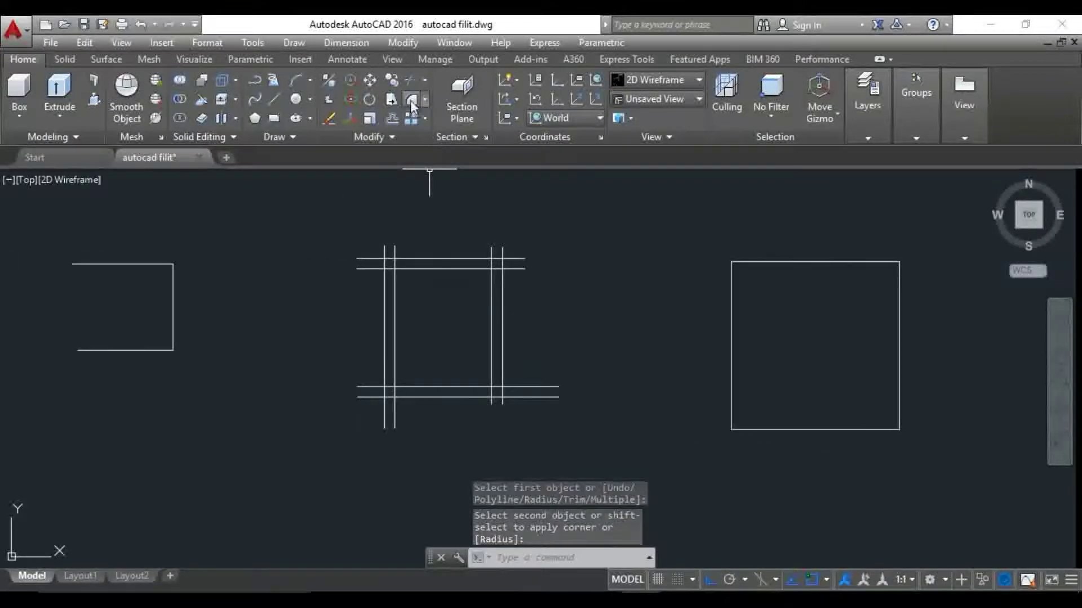
Join the inner and outer lines at the grid's top-left into two sharp corners
scroll(384, 261, "up", 3)
scroll(384, 262, "down", 1)
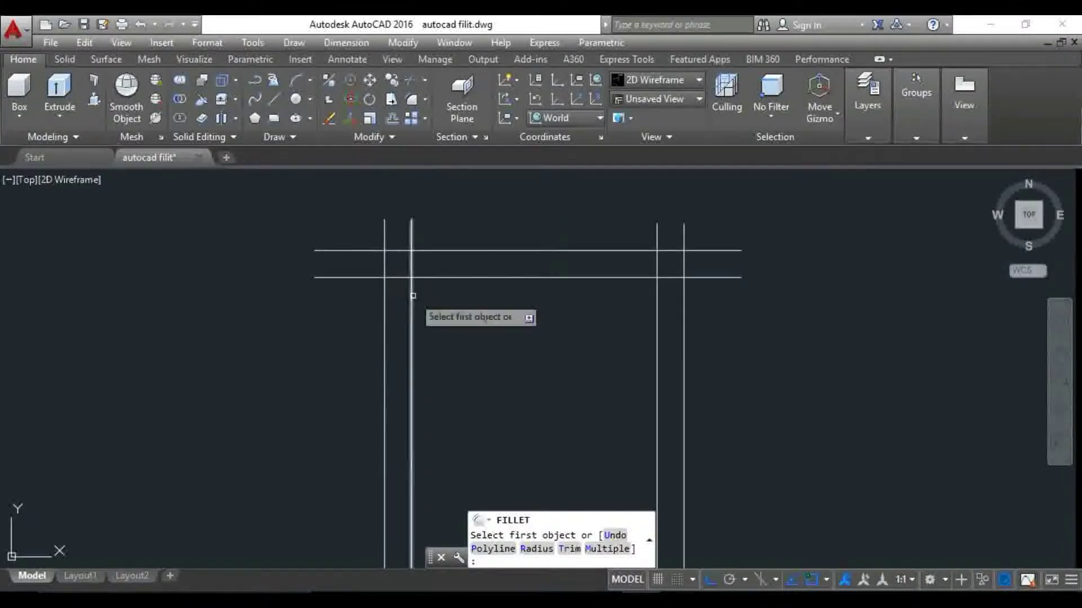
left_click(413, 295)
left_click(434, 277)
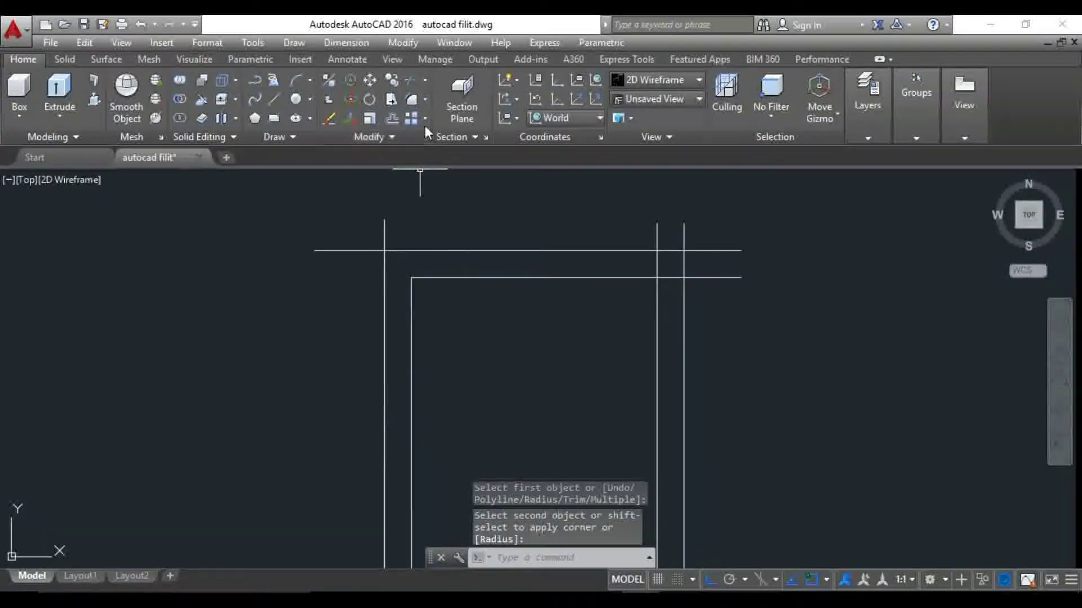
left_click(414, 105)
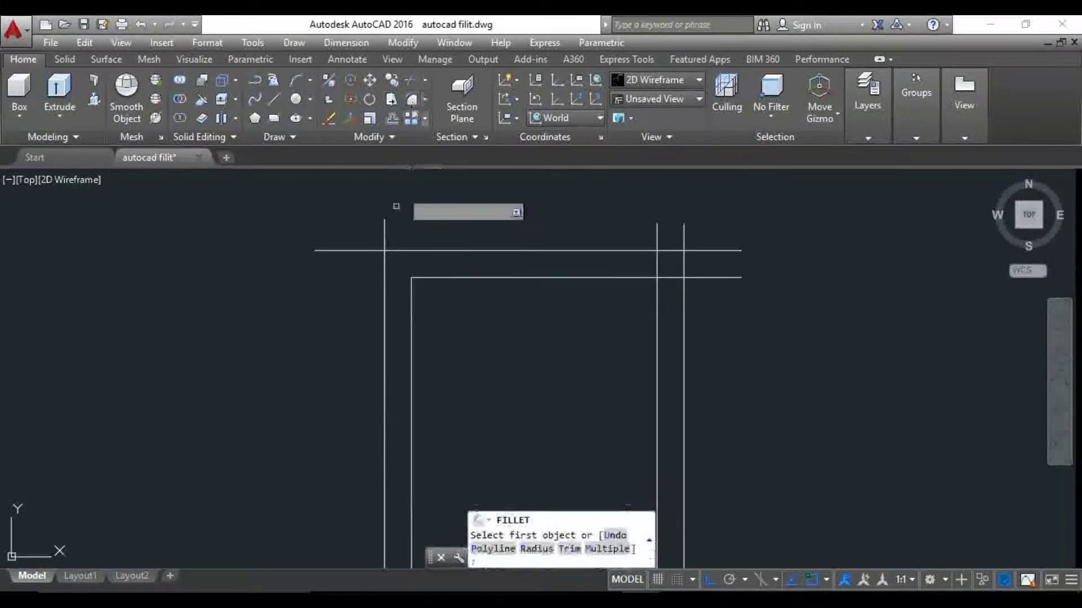
left_click(385, 256)
left_click(412, 247)
Close the inner and outer top-right corners of the grid
middle_click_drag(513, 251, 367, 231)
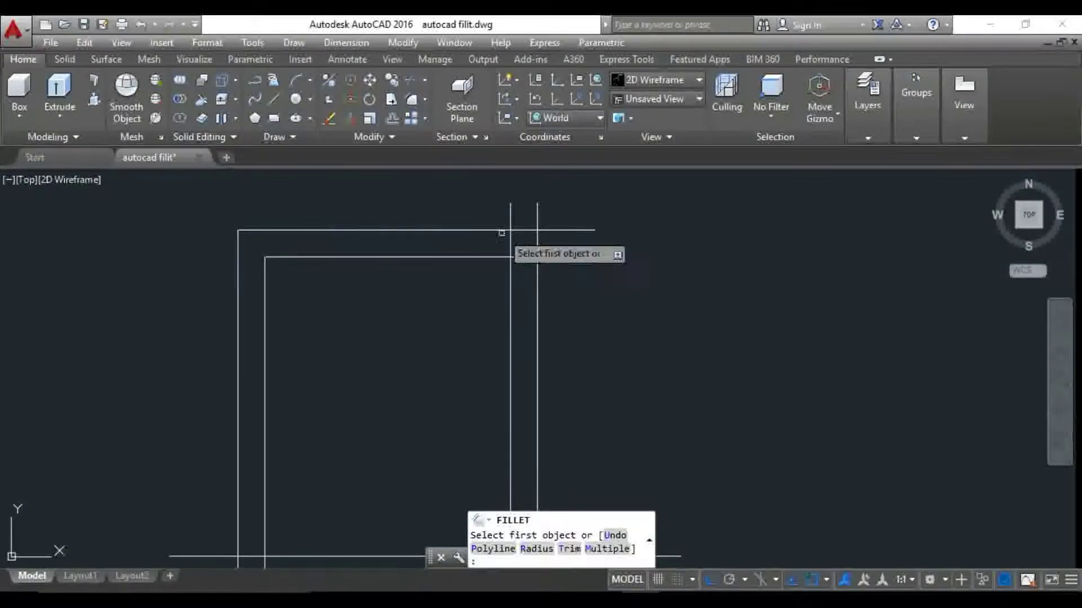
left_click(497, 257)
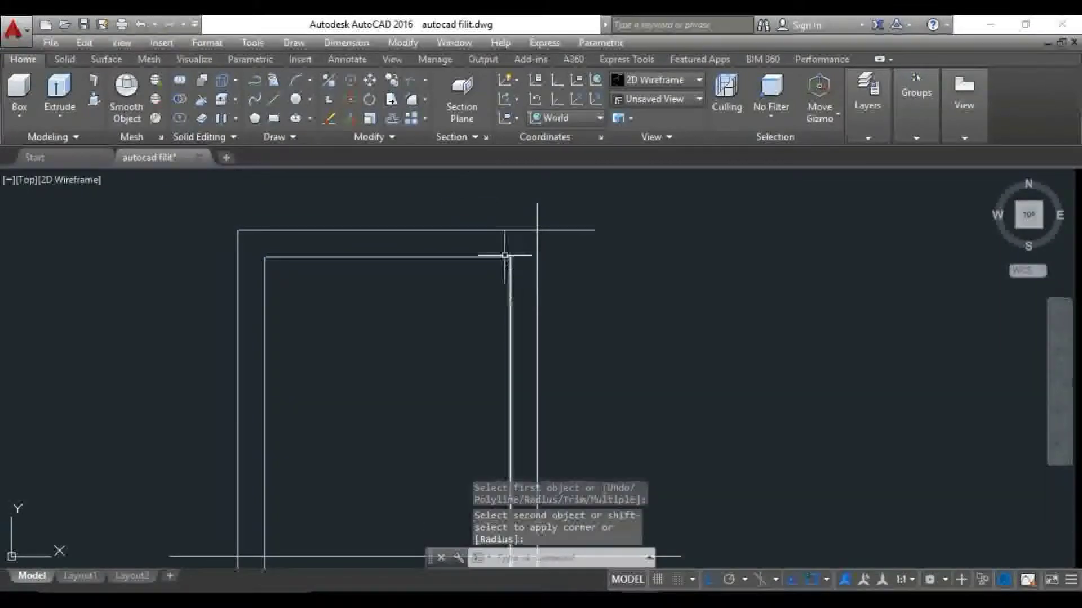
left_click(529, 229)
left_click(539, 251)
Close the inner and outer bottom-right corners with zero-radius fillets
scroll(530, 254, "down", 4)
scroll(463, 338, "up", 2)
middle_click_drag(473, 345, 501, 351)
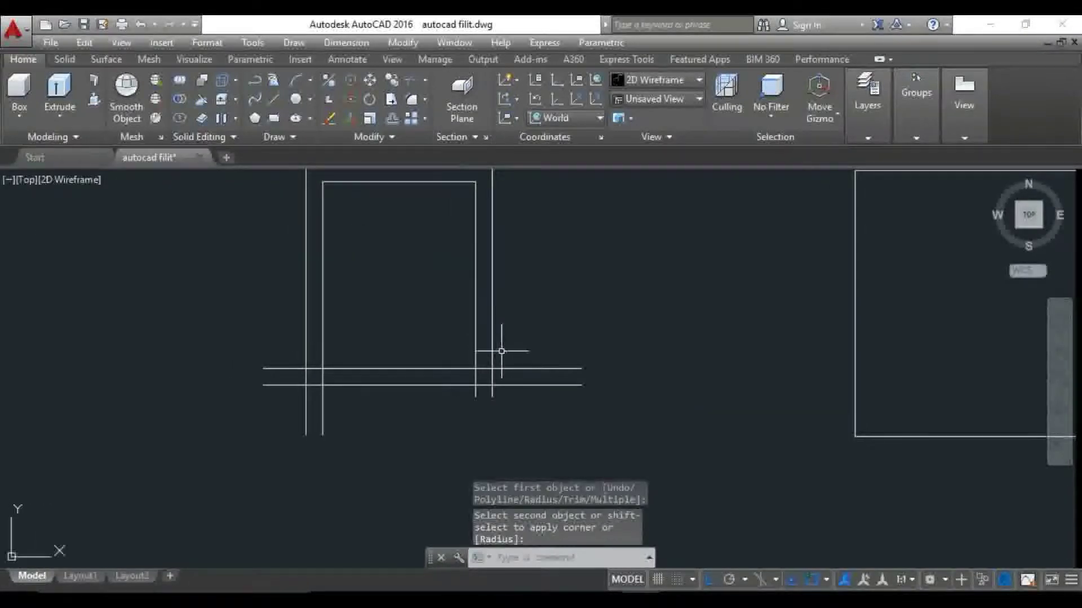
key("Return")
left_click(479, 369)
left_click(476, 346)
key("Return")
left_click(485, 386)
left_click(490, 374)
Close the inner and outer bottom-left corners, completing both nested rectangles
key("Return")
left_click(322, 363)
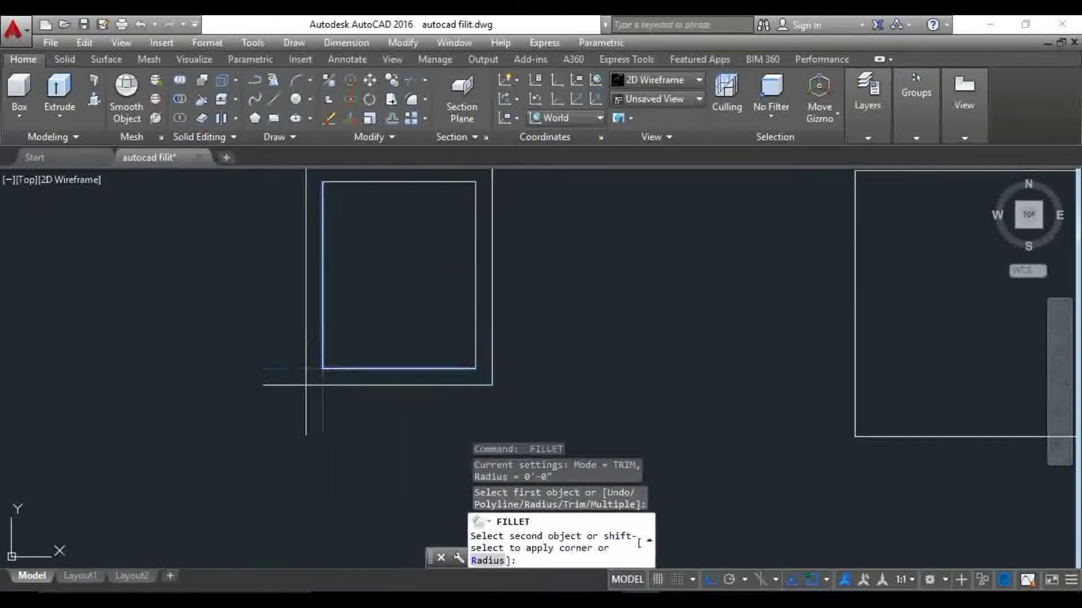
left_click(328, 369)
key("Return")
left_click(332, 386)
left_click(305, 367)
scroll(307, 366, "down", 3)
middle_click_drag(375, 352, 229, 344)
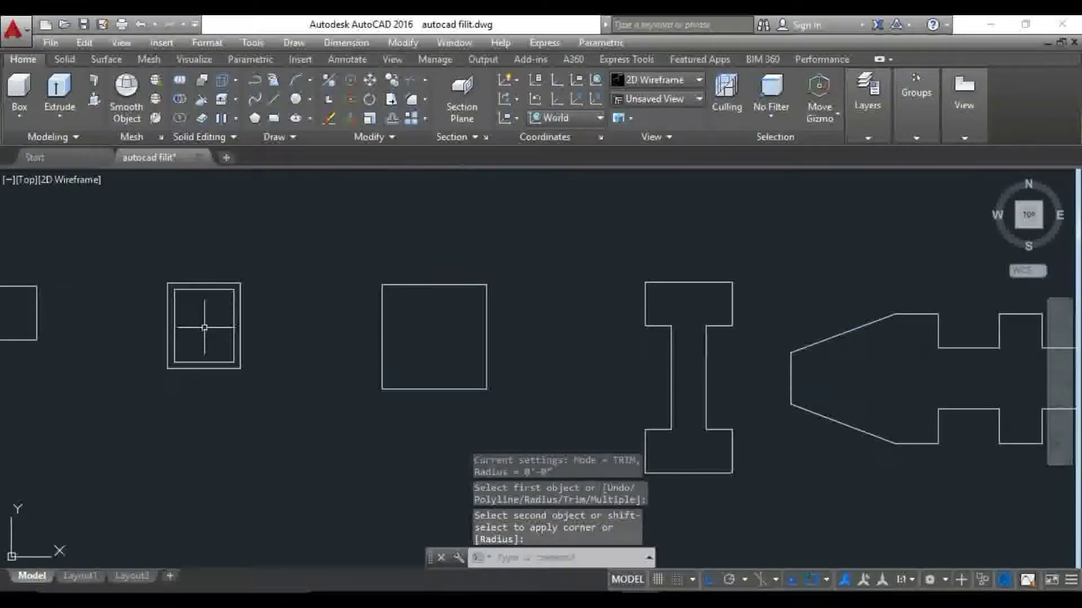
Set the fillet radius to 2' and round the square's top-left corner
scroll(253, 274, "up", 3)
scroll(254, 275, "up", 2)
middle_click_drag(297, 285, 244, 249)
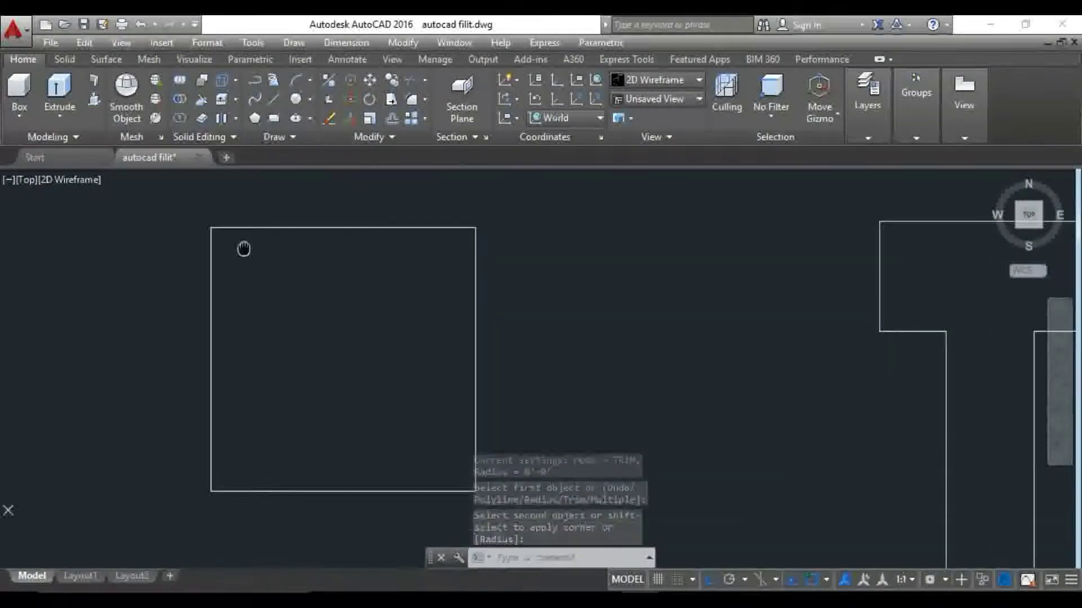
left_click(412, 99)
type("R")
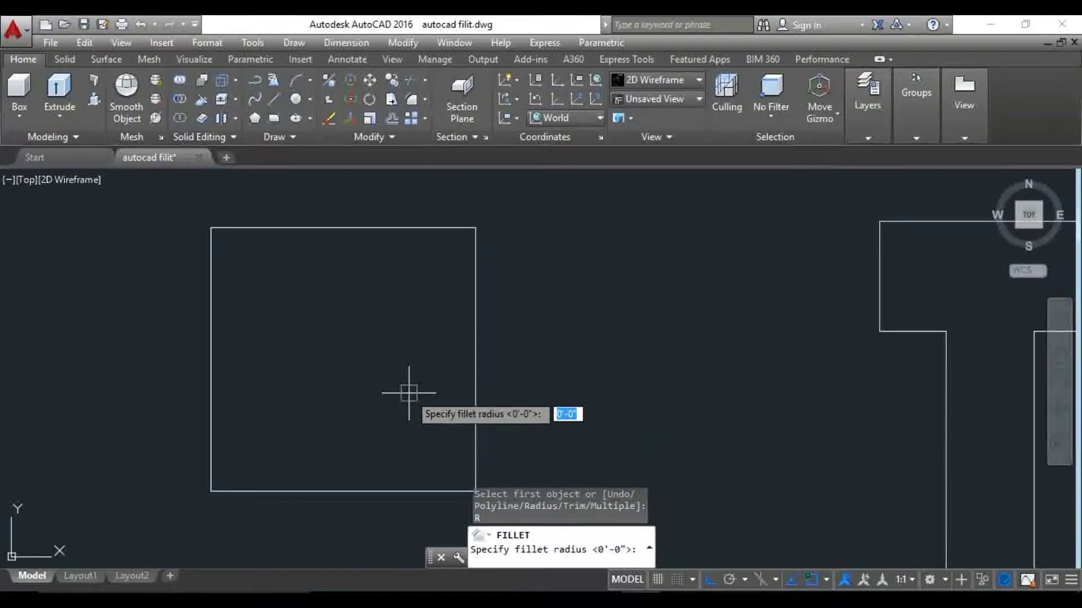
type("2")
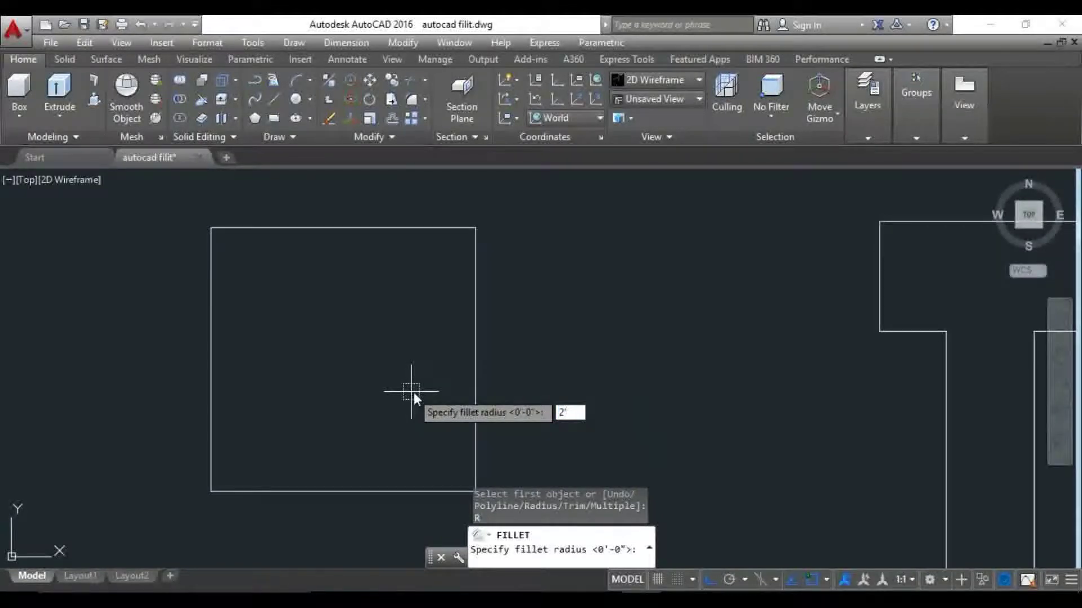
key("Return")
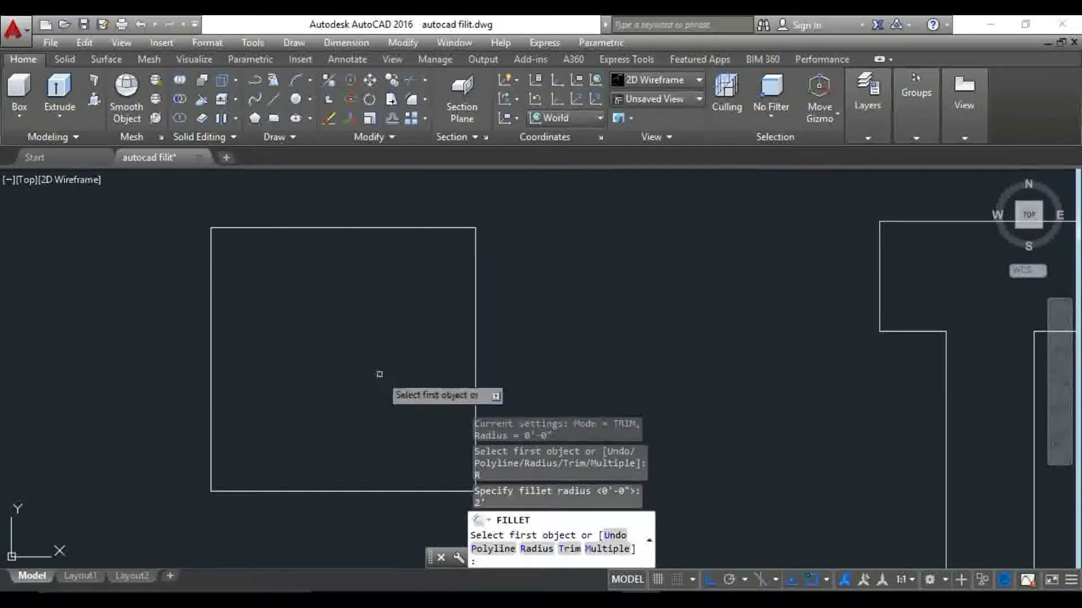
left_click(212, 251)
left_click(240, 231)
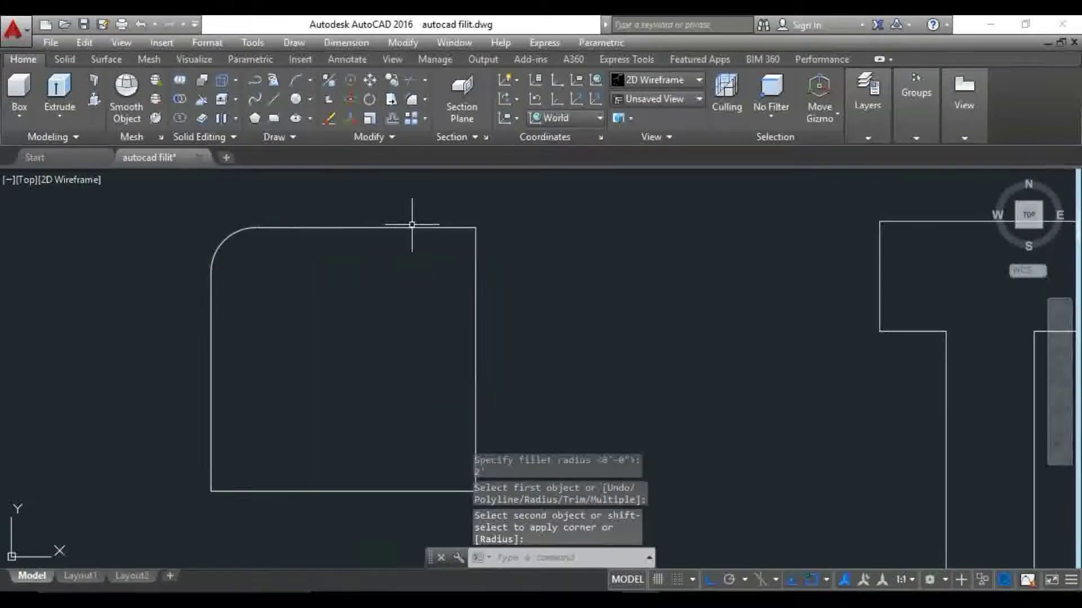
Round the square's top-right, bottom-right and bottom-left corners at 2'
key("Return")
left_click(446, 227)
left_click(476, 253)
scroll(476, 256, "down", 3)
scroll(491, 301, "up", 3)
scroll(430, 314, "up", 2)
key("Return")
left_click(398, 341)
left_click(422, 310)
key("Return")
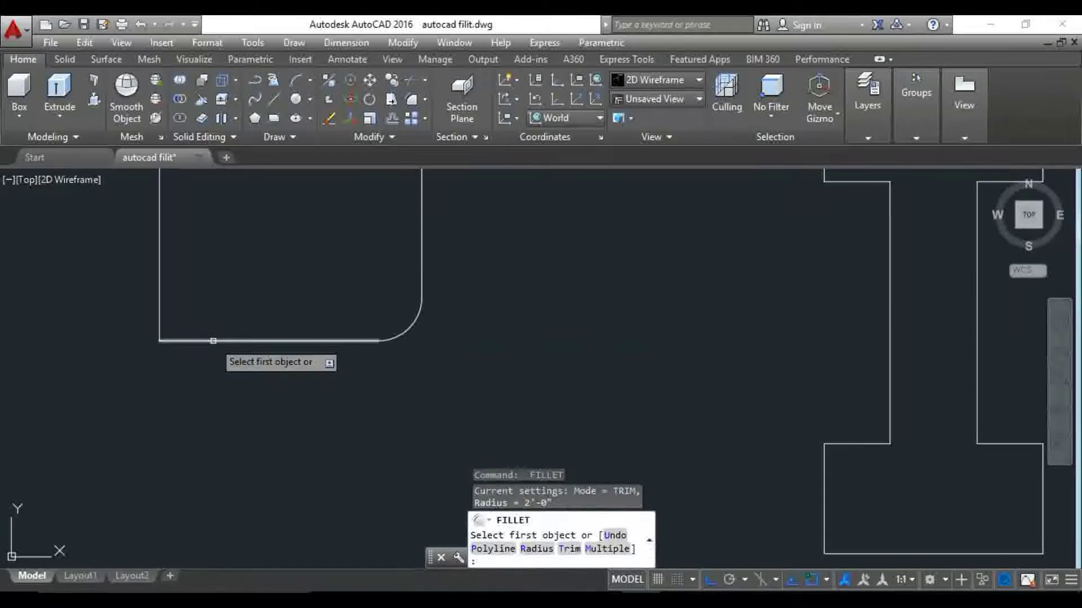
left_click(213, 339)
left_click(161, 259)
Pan and zoom to center the I-shaped profile in view
scroll(278, 273, "down", 4)
middle_click_drag(381, 304, 205, 310)
scroll(295, 241, "up", 1)
scroll(290, 242, "up", 1)
middle_click_drag(289, 241, 283, 259)
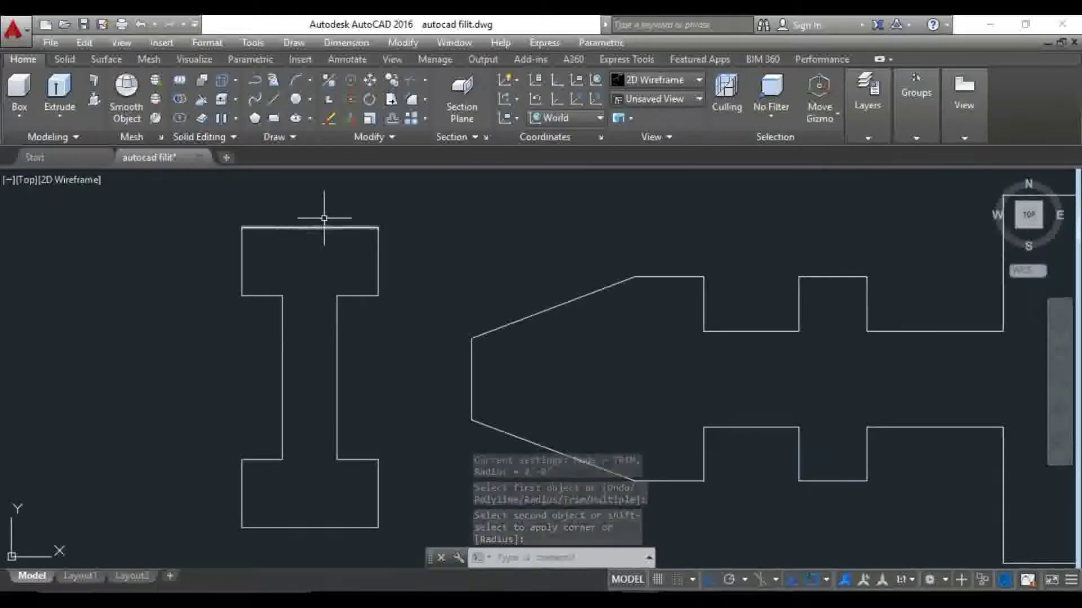
left_click(412, 100)
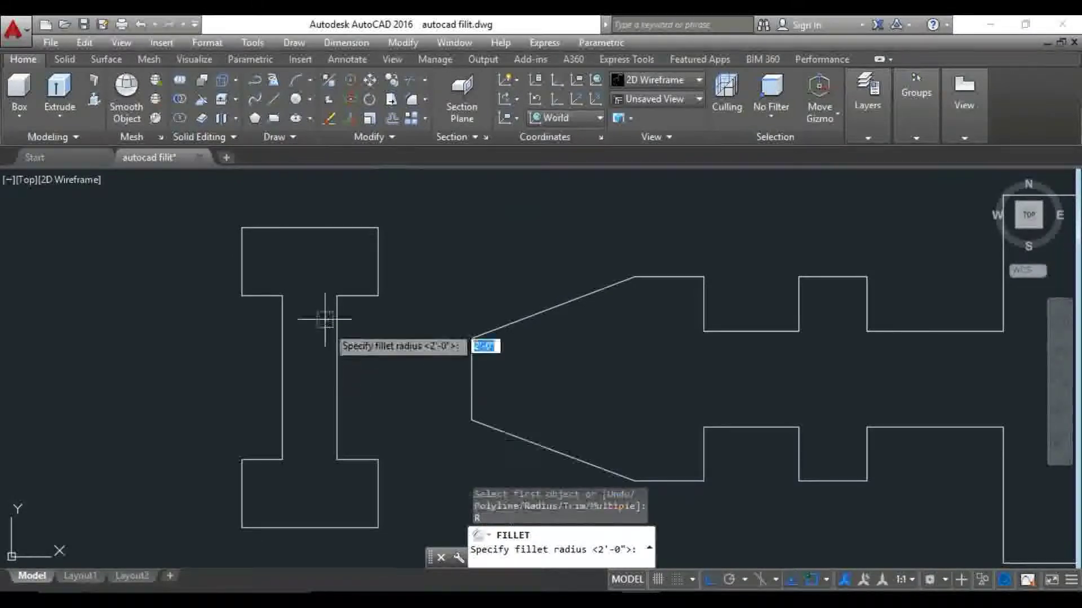
Set the fillet radius to 1' and round the top bar's outer corners
type("'")
key("Return")
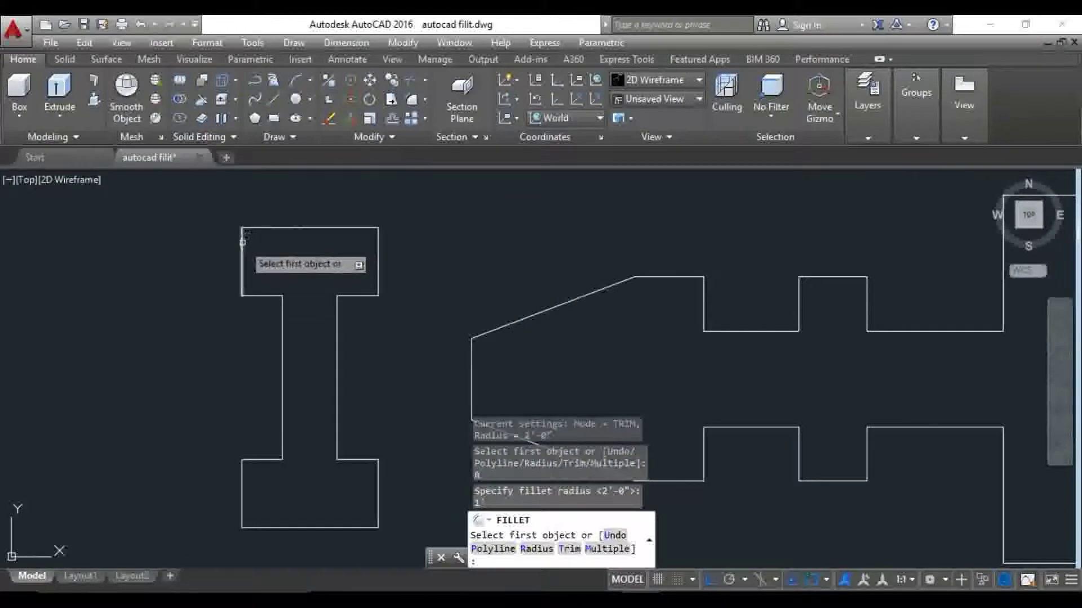
left_click(243, 241)
left_click(260, 228)
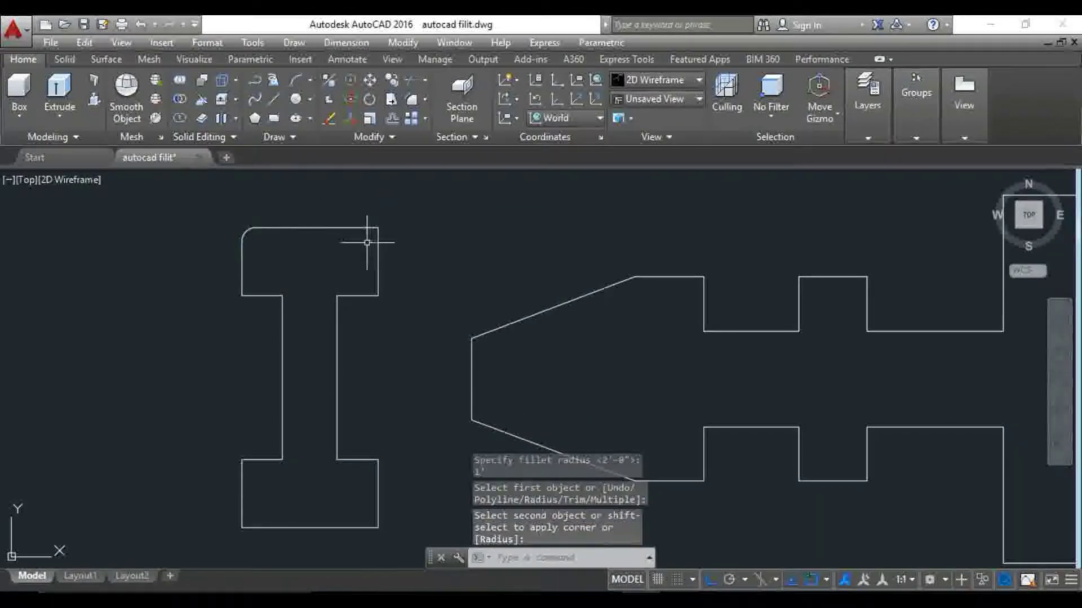
left_click(362, 228)
left_click(377, 279)
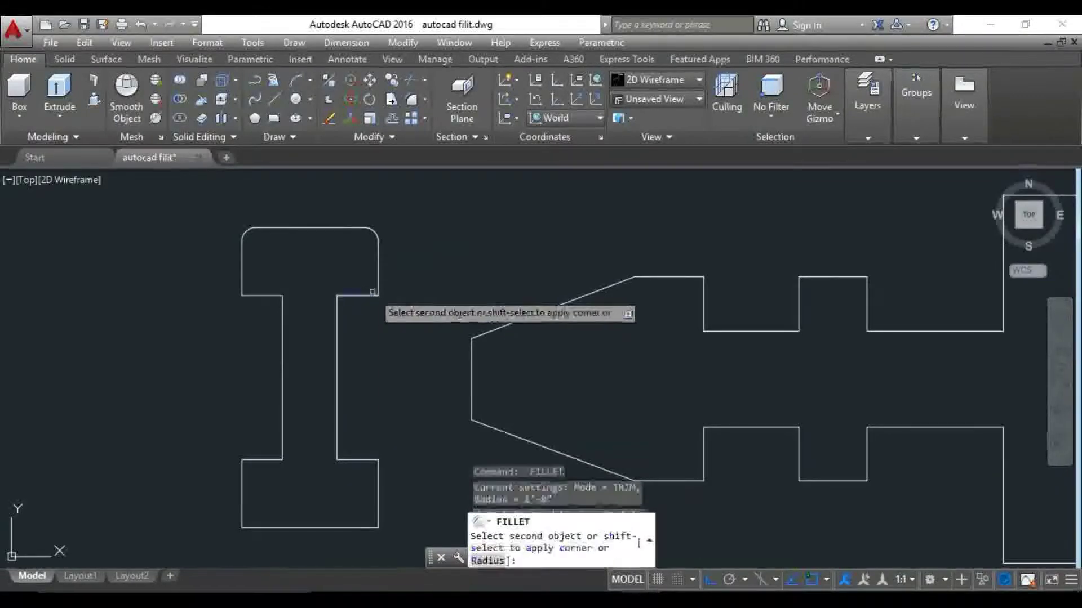
left_click(369, 294)
Round the upper inner corner and the top bar's lower-left corner at 1'
scroll(350, 307, "up", 3)
key("Return")
left_click(314, 315)
left_click(339, 280)
scroll(302, 296, "down", 3)
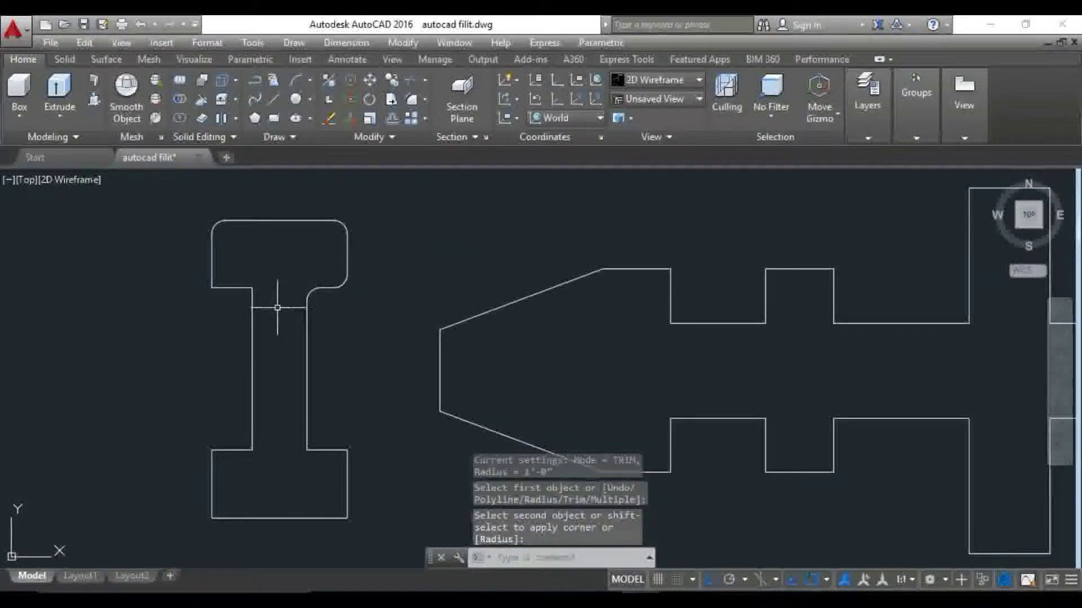
key("Return")
left_click(252, 305)
key("Return")
left_click(226, 288)
left_click(213, 273)
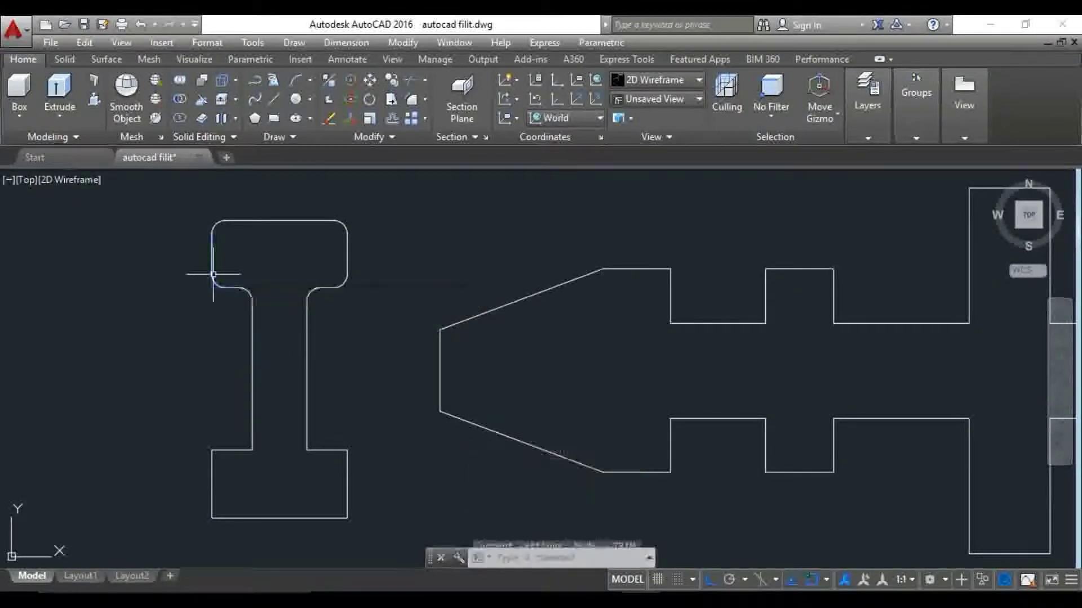
Round the corner at the I-shape's right inner vertical edge
scroll(283, 477, "up", 2)
key("Return")
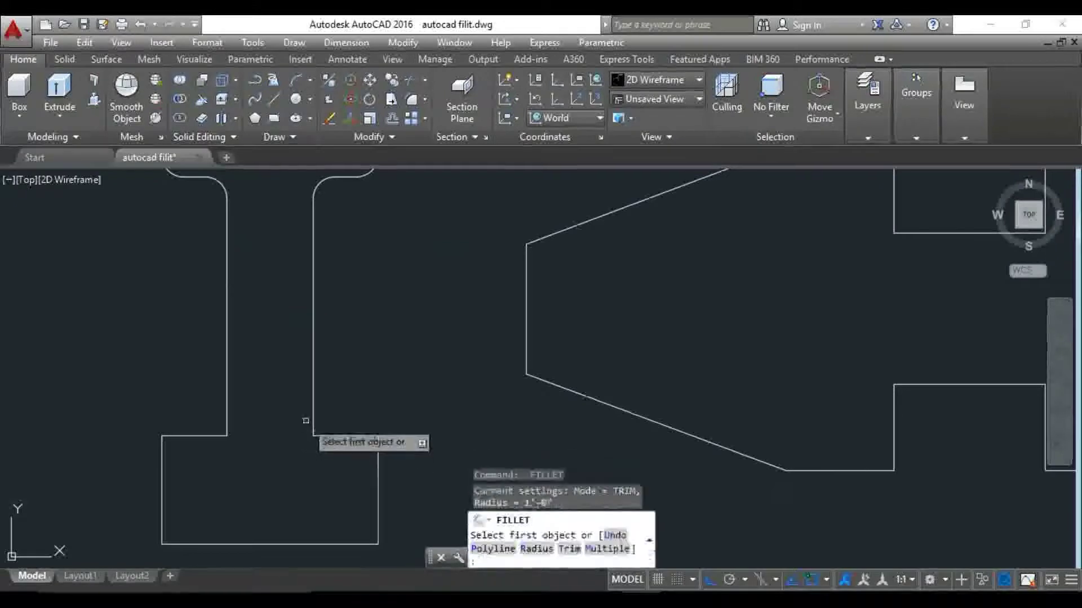
left_click(313, 431)
key("Return")
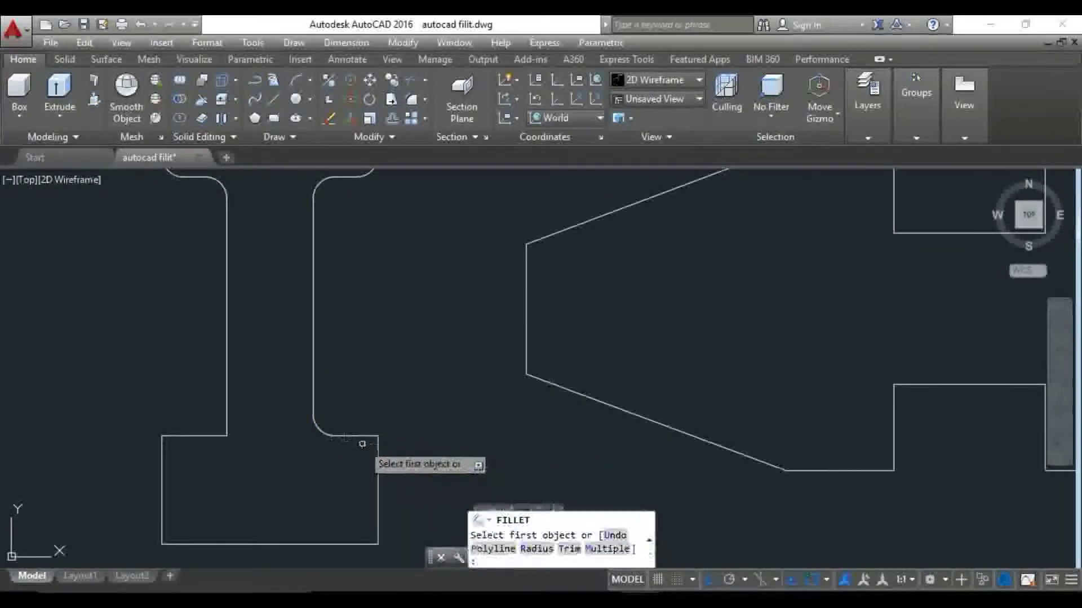
middle_click_drag(400, 453, 447, 411)
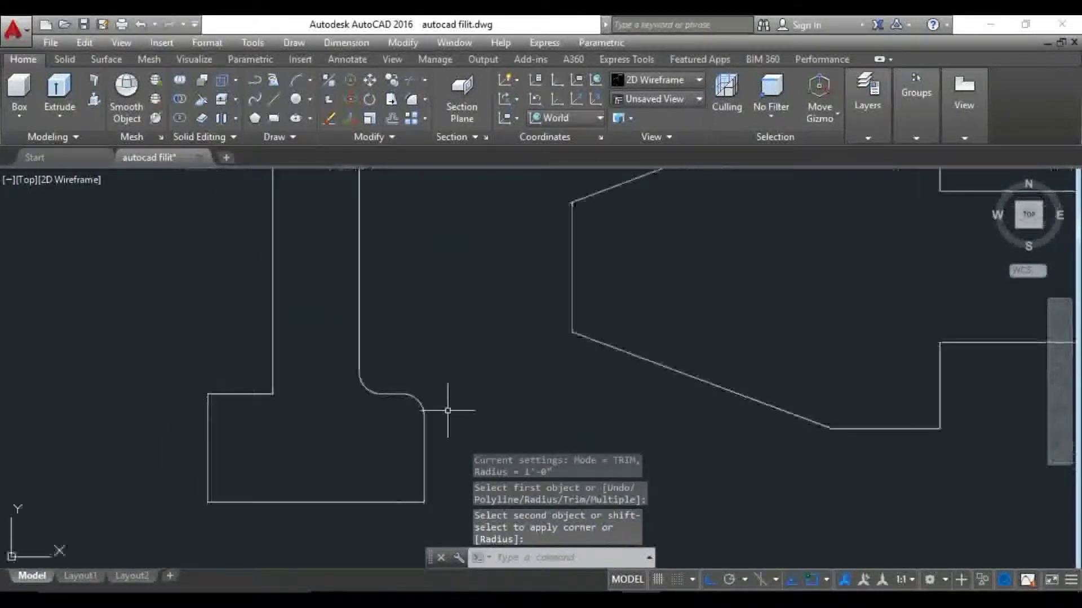
left_click(424, 417)
key("Return")
Round the I-shape's lower-left inner corners at 1'
left_click(273, 371)
left_click(270, 382)
scroll(272, 387, "down", 2)
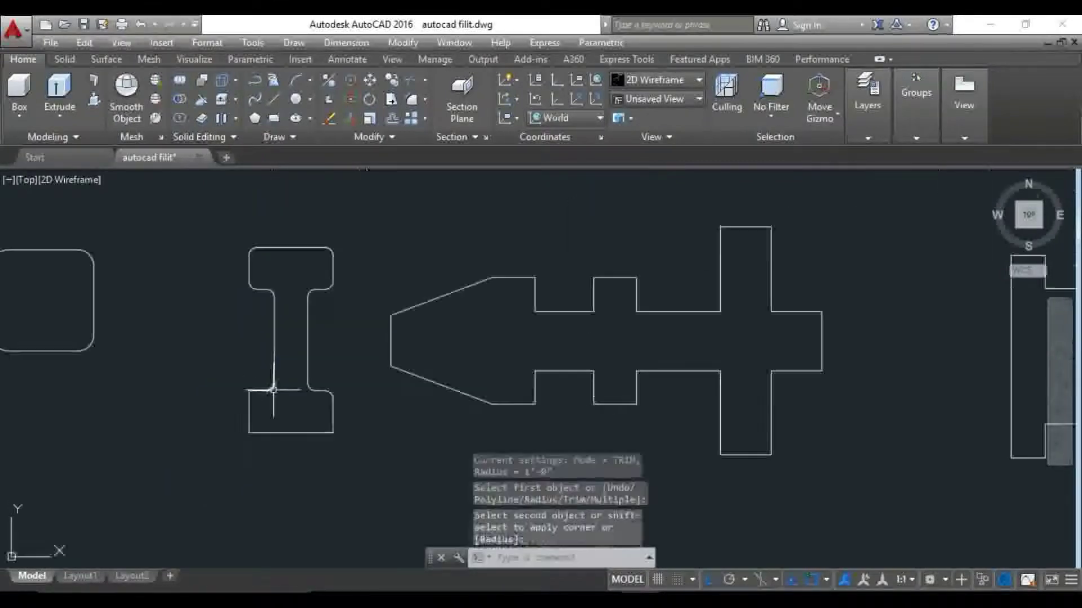
scroll(277, 400, "up", 2)
key("Return")
left_click(232, 424)
left_click(238, 401)
Round the bottom bar's bottom-left and bottom-right corners at 1'
key("Return")
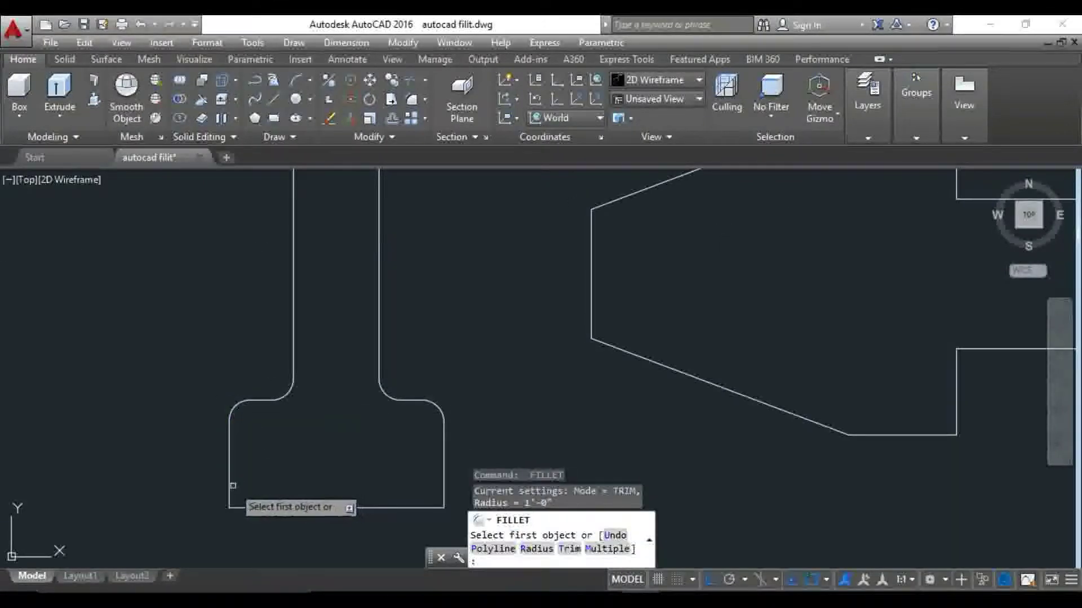
left_click(229, 480)
left_click(249, 507)
middle_click_drag(343, 478, 271, 452)
key("Return")
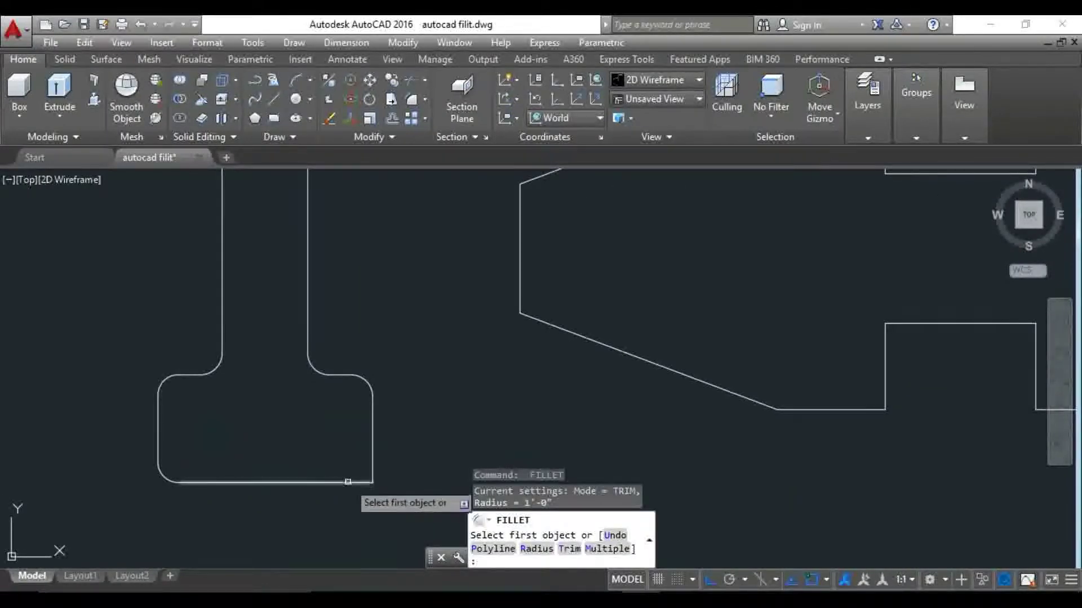
left_click(348, 482)
left_click(369, 459)
Zoom out to frame the filleted I-shape alongside the cross-shaped profile
scroll(369, 459, "down", 3)
scroll(366, 412, "down", 2)
middle_click_drag(366, 412, 338, 387)
scroll(338, 387, "up", 2)
scroll(343, 350, "up", 2)
middle_click_drag(343, 350, 178, 336)
scroll(308, 270, "up", 2)
key("Escape")
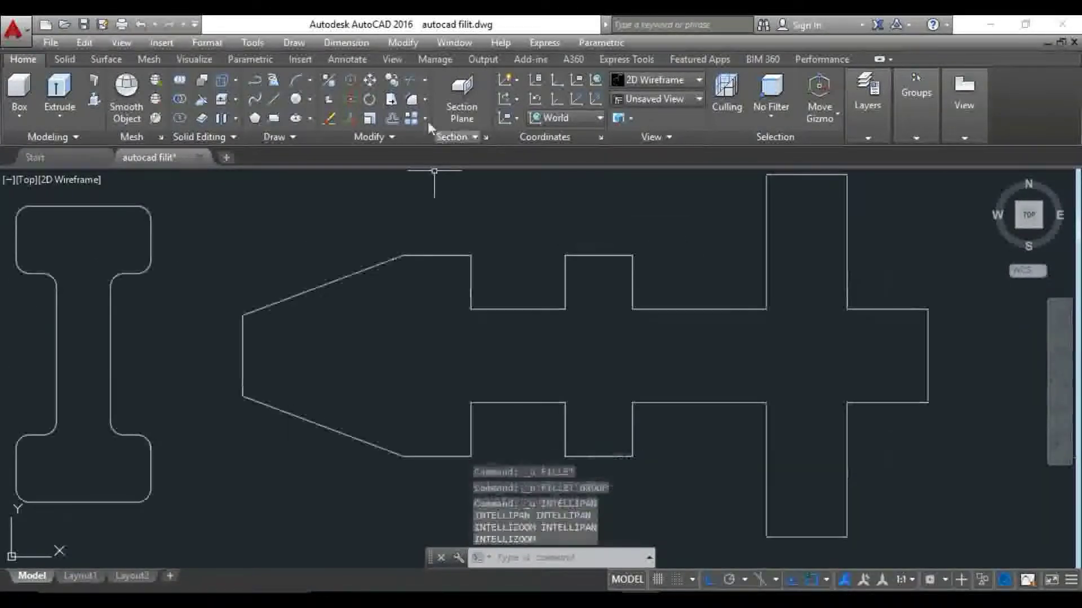
Set the fillet radius to 2' and round the arrow tip's upper and lower corners
key("Return")
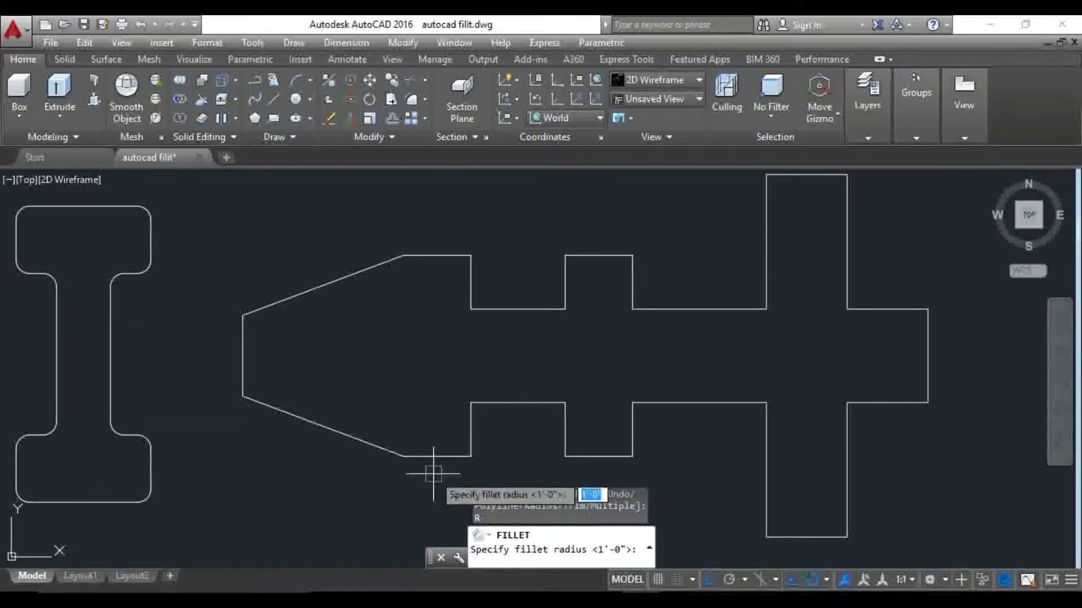
type("2'")
key("Return")
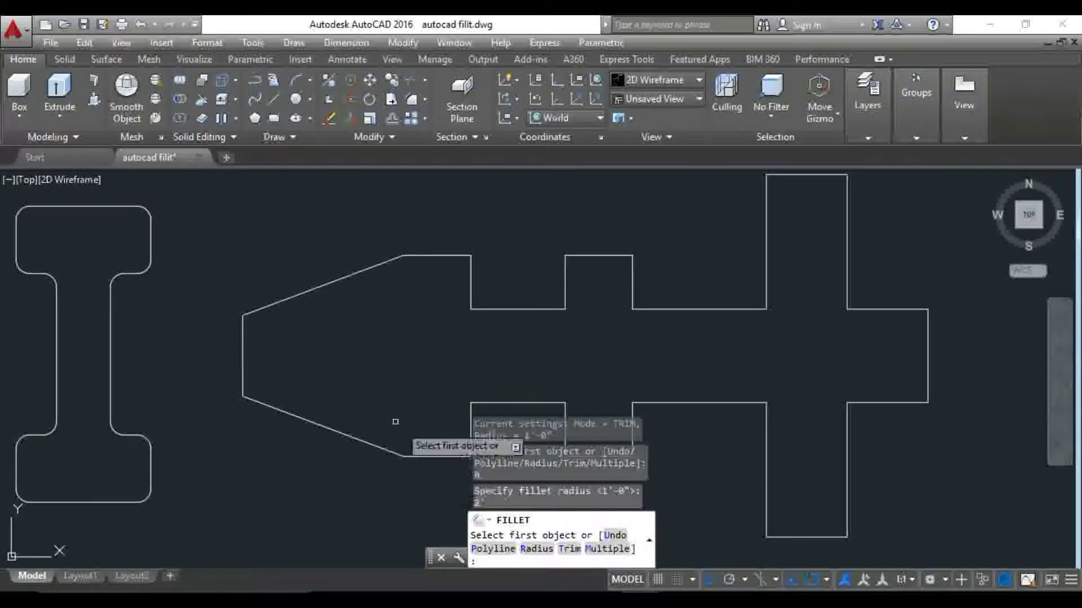
left_click(245, 333)
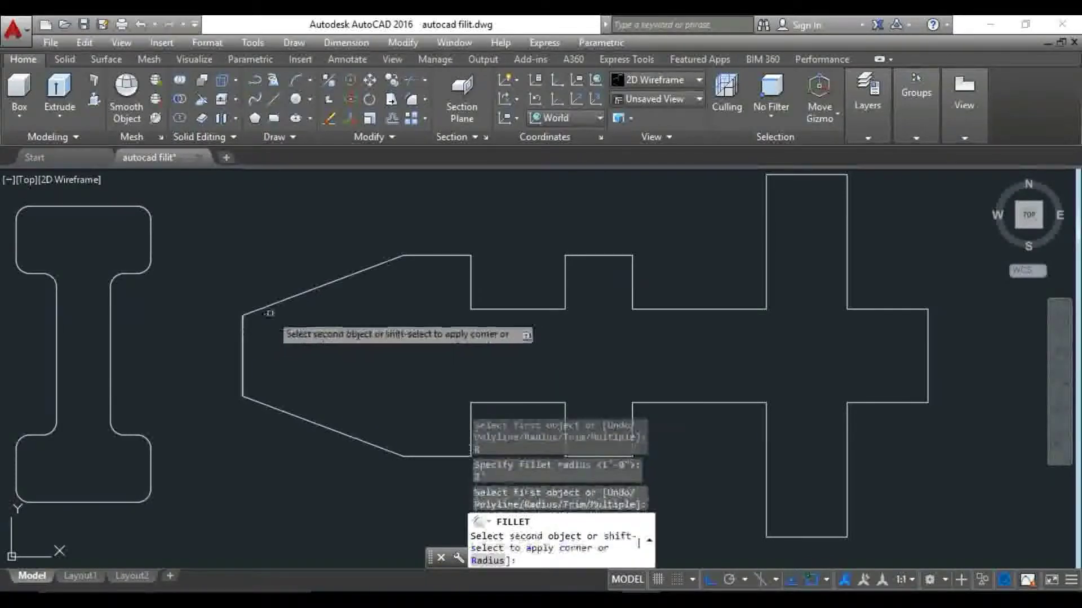
left_click(257, 311)
key("Return")
left_click(242, 379)
left_click(276, 409)
middle_click_drag(358, 364, 249, 438)
Round the top and bottom corners of the arrow head with the 2' fillet
key("Return")
scroll(345, 344, "up", 5)
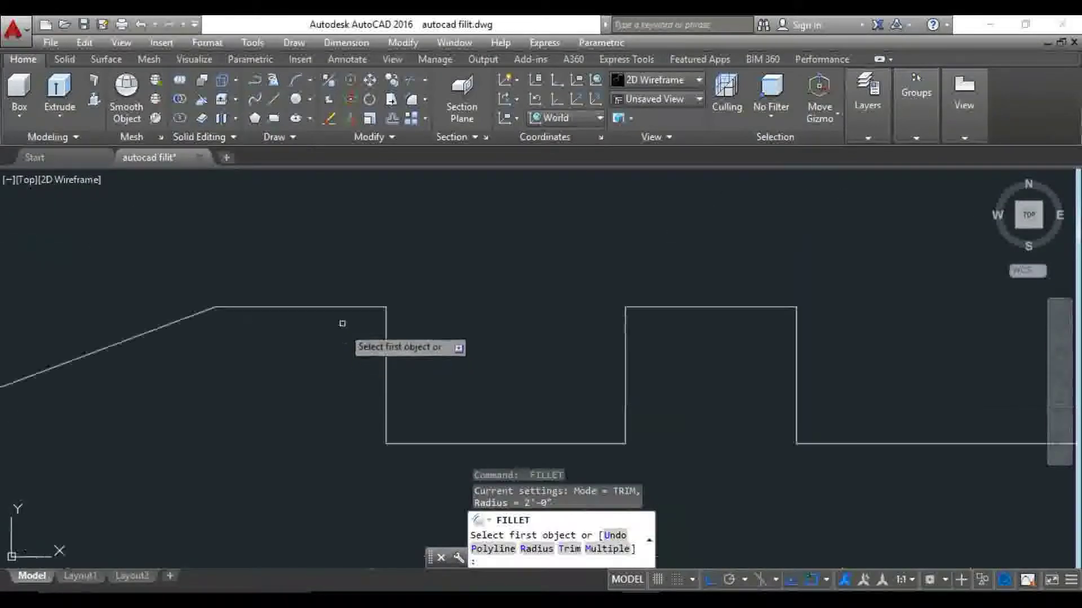
left_click(356, 308)
left_click(386, 355)
scroll(378, 366, "down", 5)
scroll(356, 472, "up", 5)
key("Return")
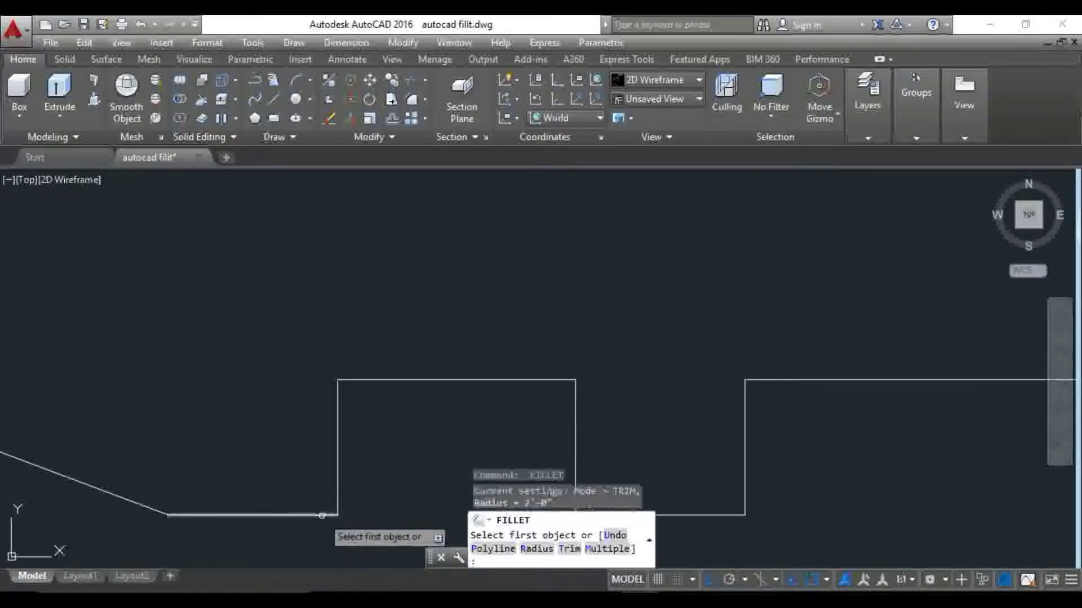
left_click(330, 514)
left_click(338, 467)
scroll(338, 437, "down", 5)
Fillet the upper notch's side corner and the right inner corners of both notches
mouse_move(353, 420)
middle_mouse_down()
mouse_move(333, 434)
mouse_move(314, 430)
mouse_move(317, 420)
middle_mouse_up()
key("Return")
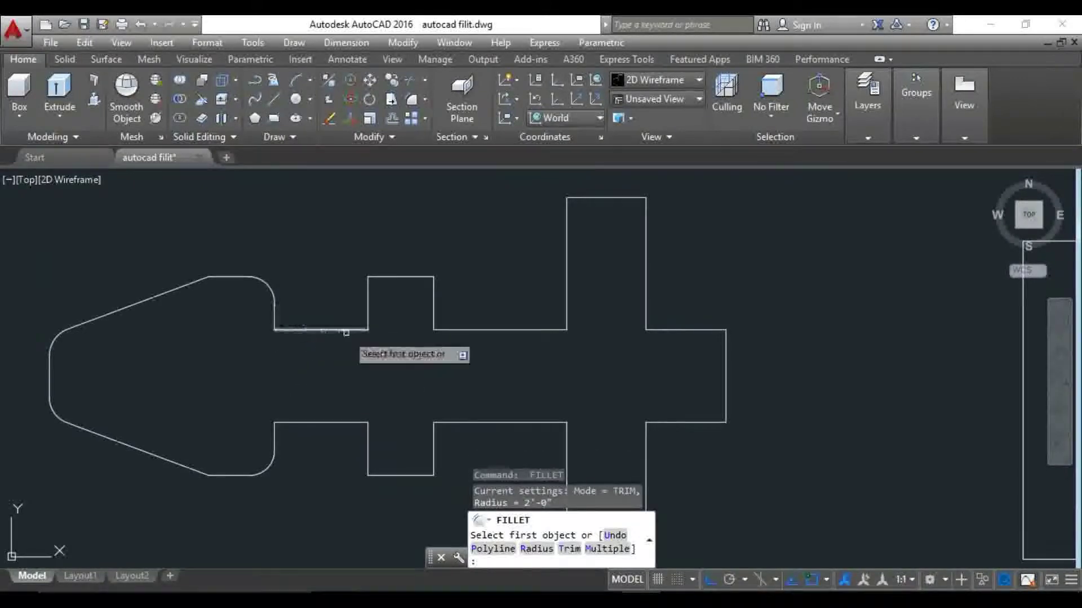
left_click(349, 330)
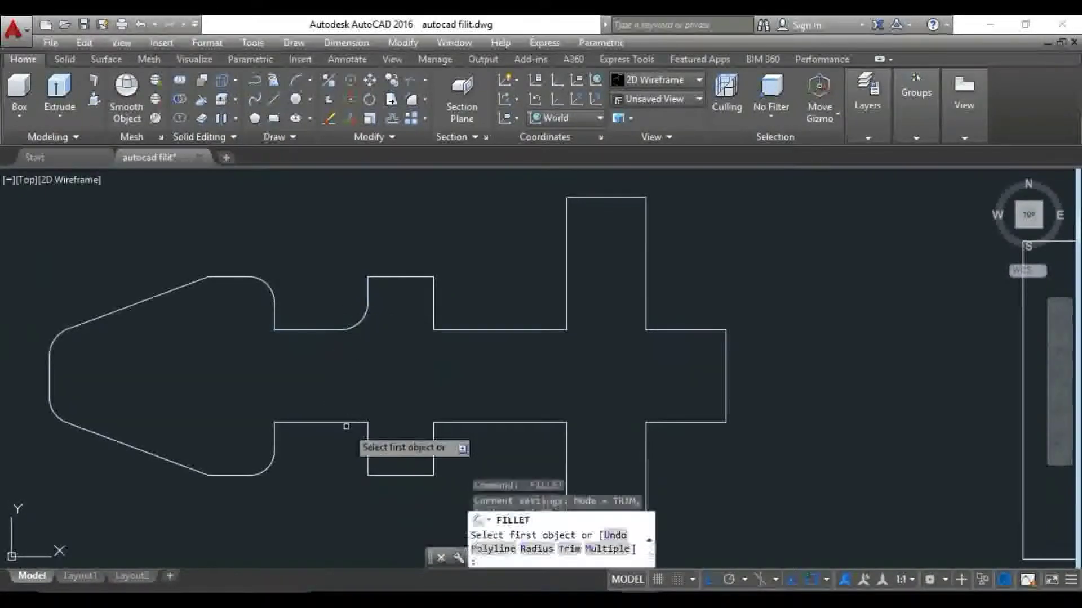
left_click(365, 435)
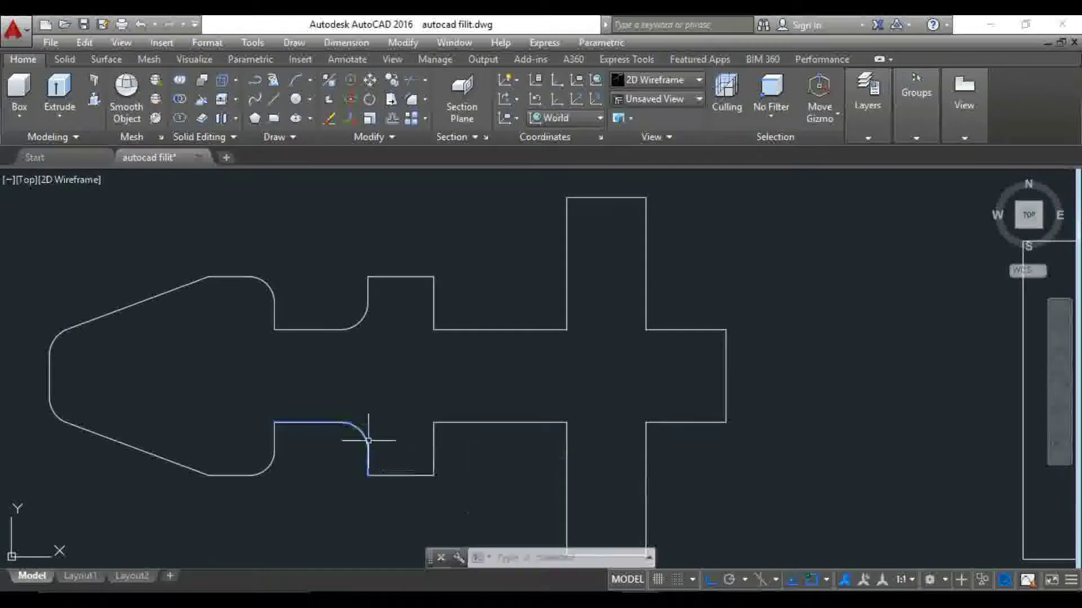
middle_click_drag(387, 423, 342, 422)
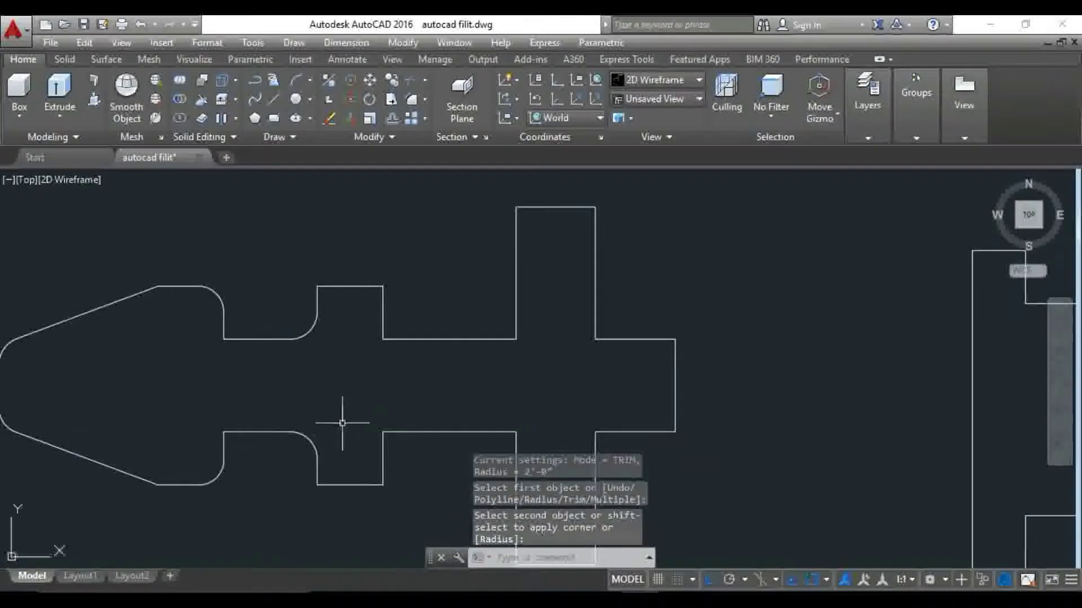
left_click(382, 315)
key("Return")
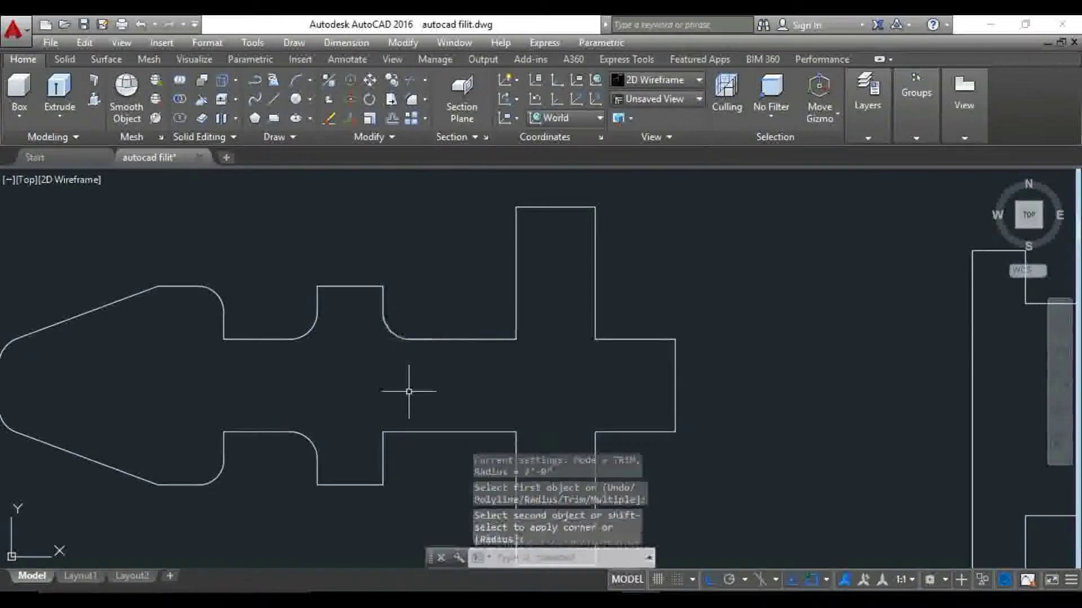
left_click(411, 433)
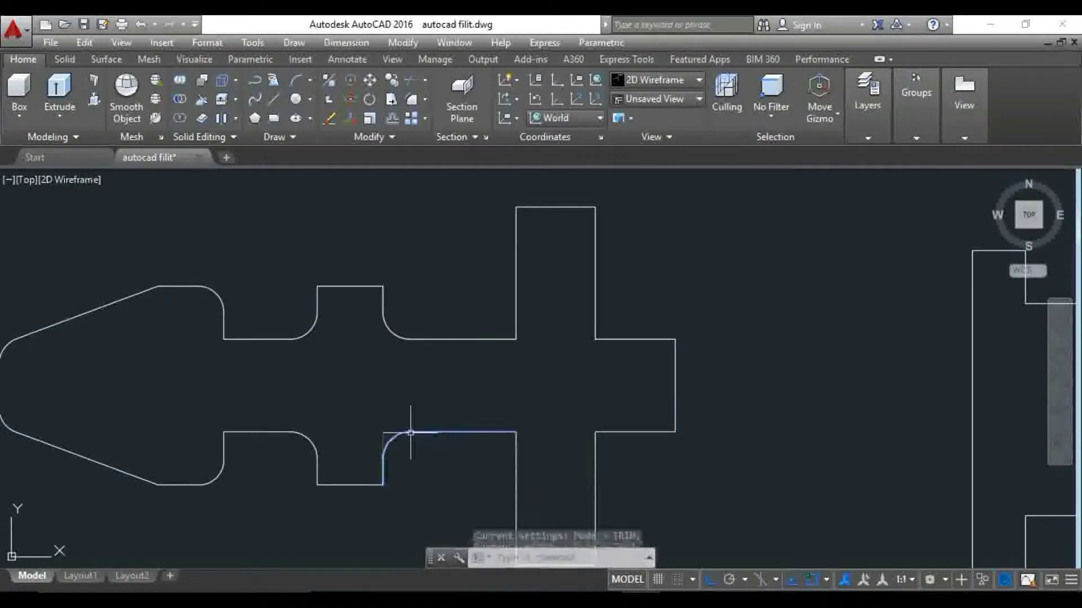
Round the upper notch's top-left and top-right corners
middle_click_drag(461, 412, 416, 398)
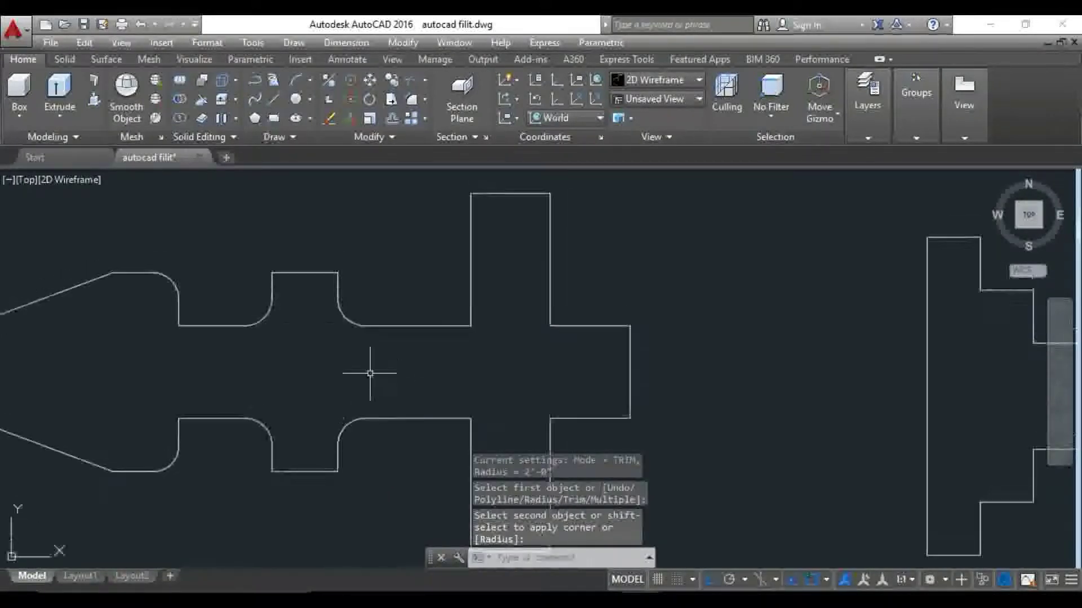
key("Return")
left_click(307, 274)
key("Return")
left_click(330, 274)
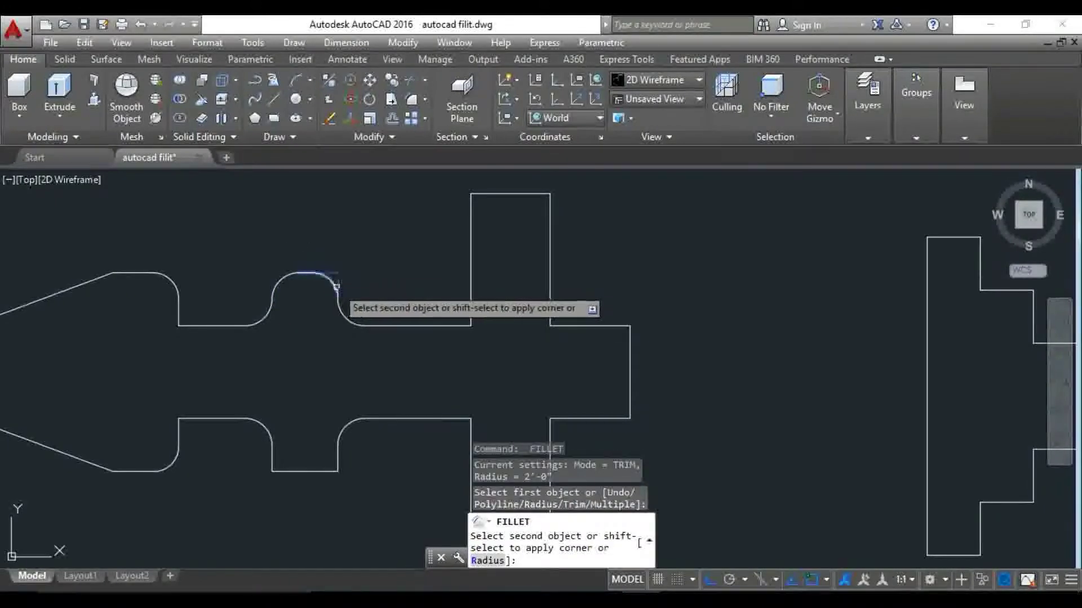
left_click(338, 293)
scroll(350, 304, "down", 2)
scroll(319, 394, "up", 2)
scroll(307, 399, "up", 2)
Round the lower notch's left and right corners
key("Return")
left_click(282, 400)
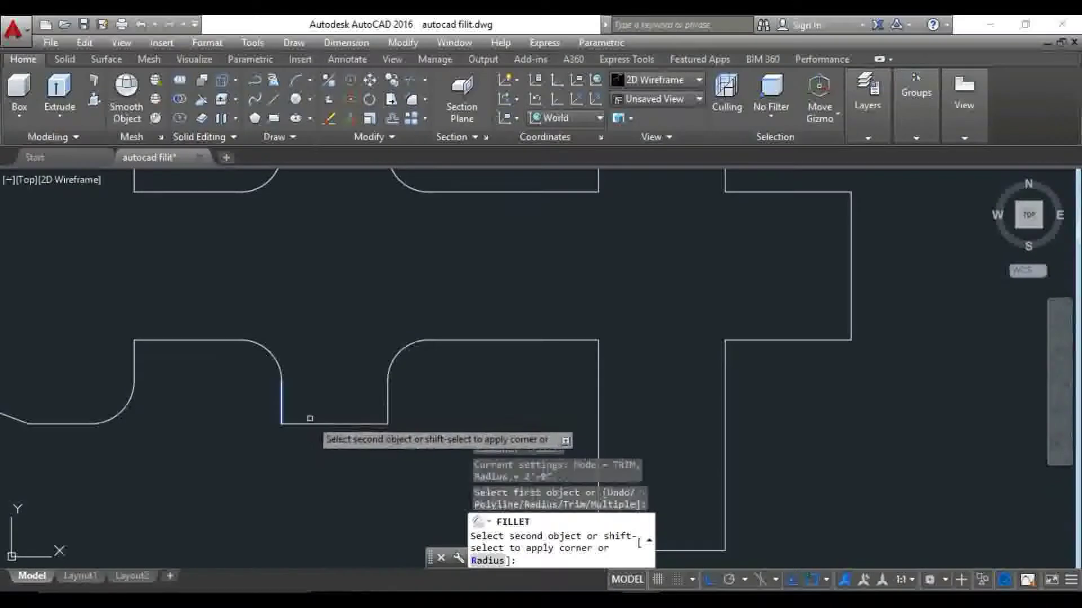
left_click(327, 423)
key("Return")
left_click(349, 422)
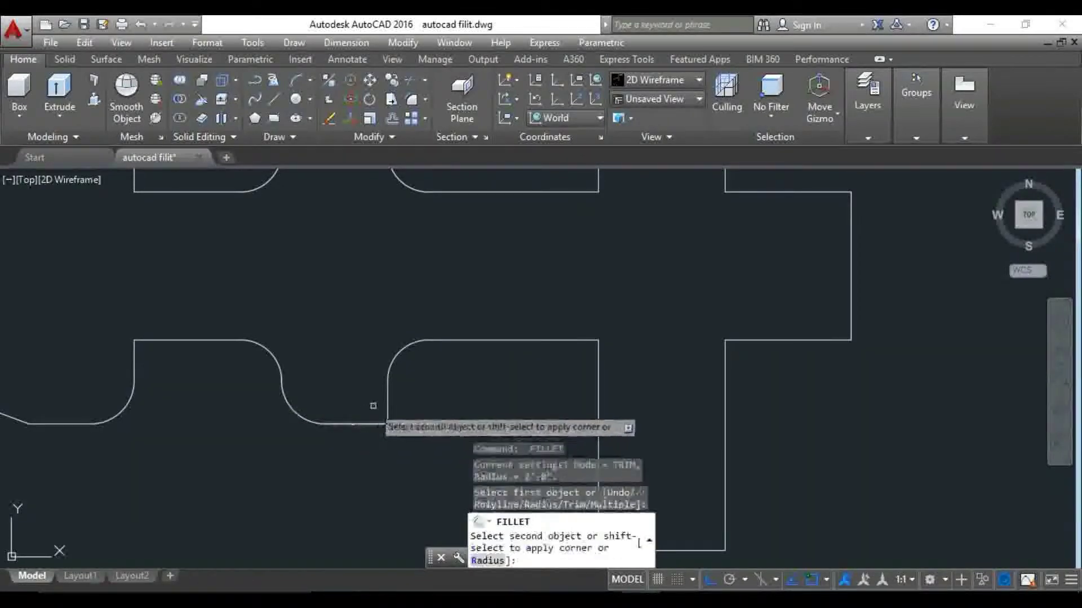
left_click(387, 394)
scroll(433, 388, "down", 3)
Pan right and pick the first edge of the inner corner below the right arm
mouse_move(433, 388)
middle_mouse_down()
mouse_move(387, 374)
mouse_move(340, 394)
middle_mouse_up()
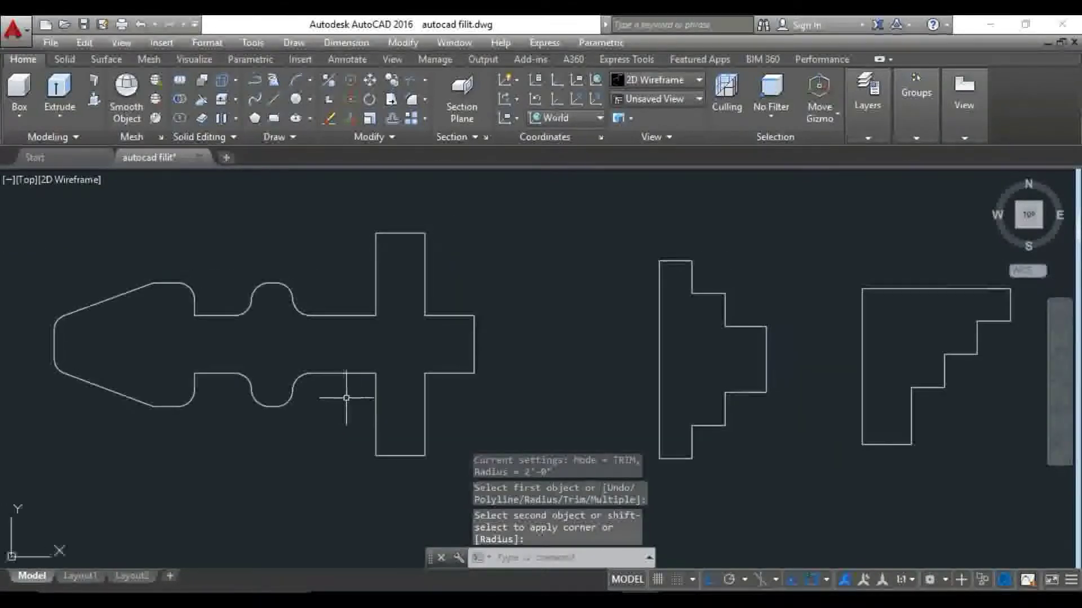
key("Return")
scroll(369, 386, "up", 4)
left_click(362, 355)
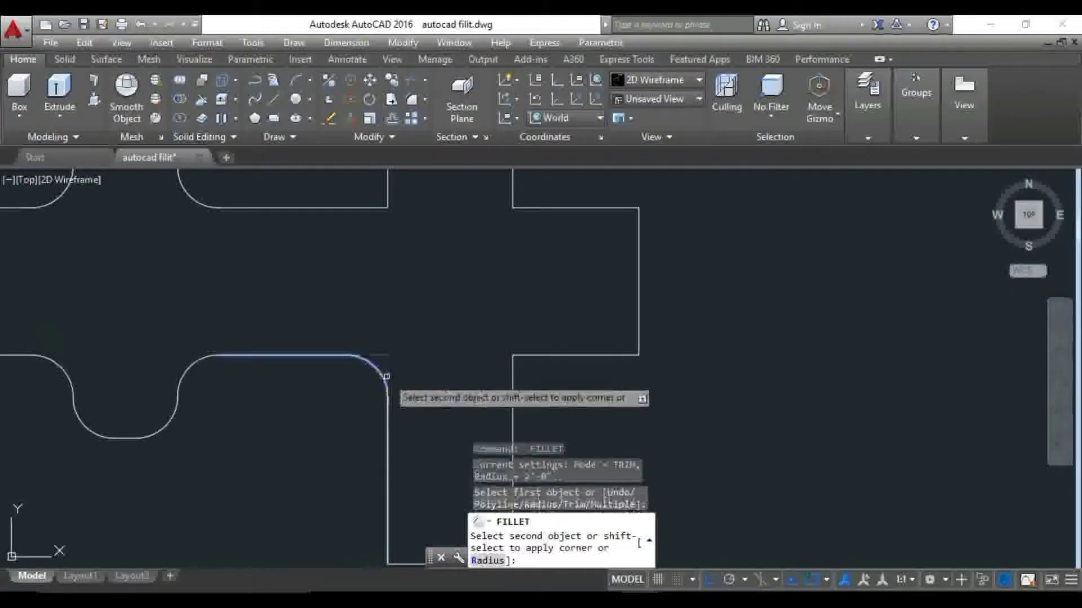
scroll(388, 388, "down", 3)
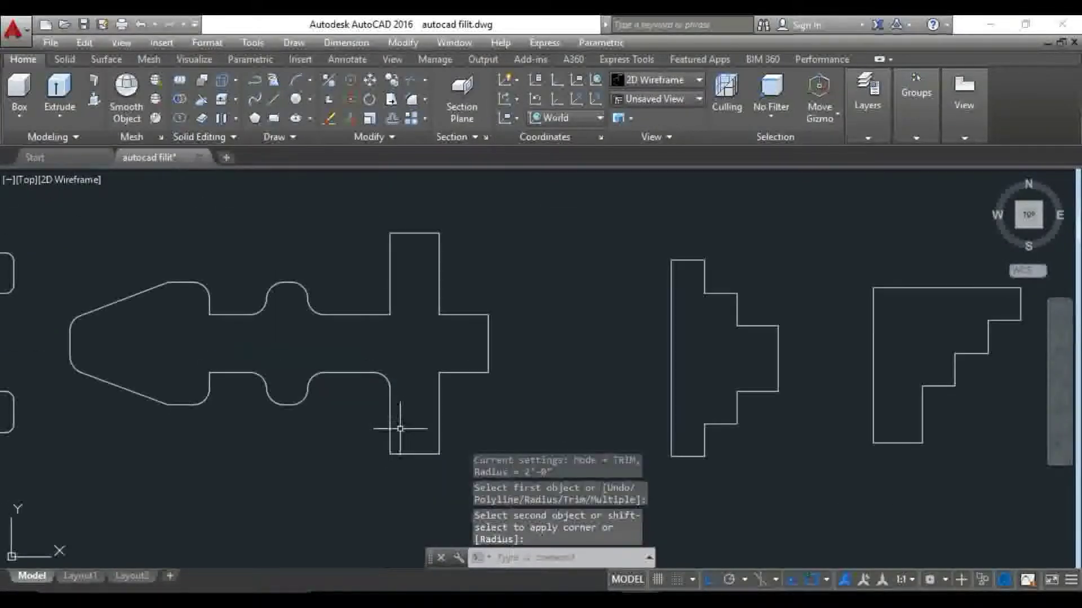
Round the inner corners below the right arm and on both sides of the top arm
left_click(437, 390)
left_click(451, 373)
key("Return")
left_click(439, 305)
key("Return")
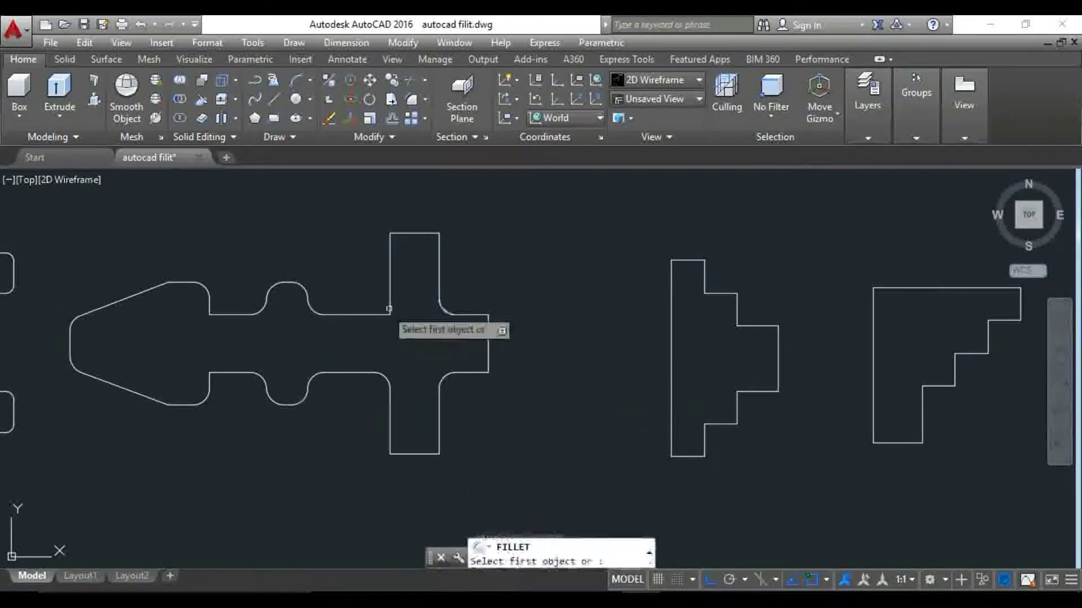
left_click(377, 310)
left_click(389, 298)
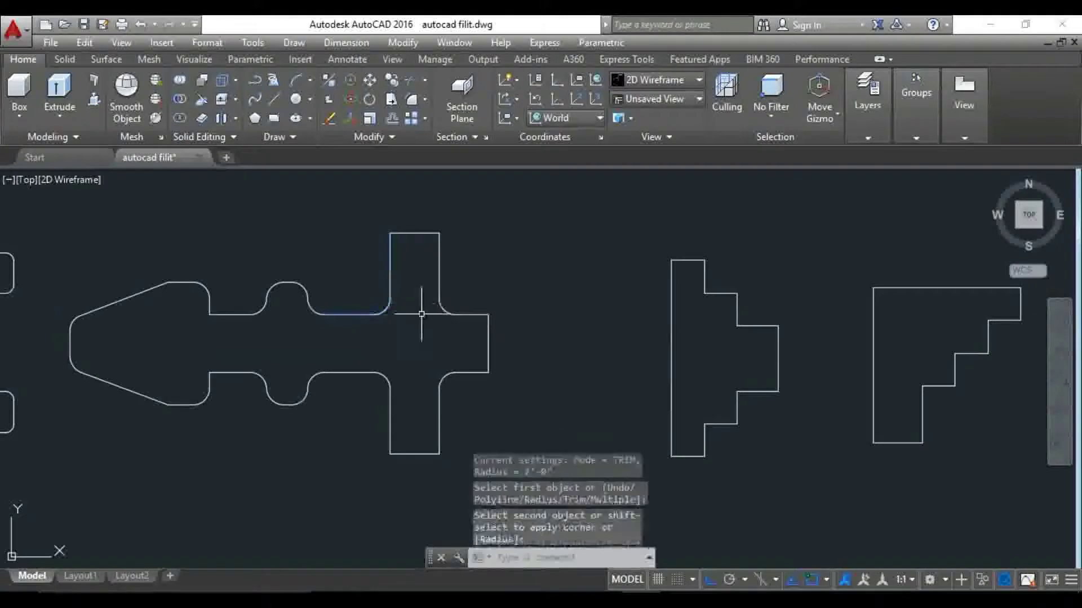
middle_click_drag(401, 273, 365, 311)
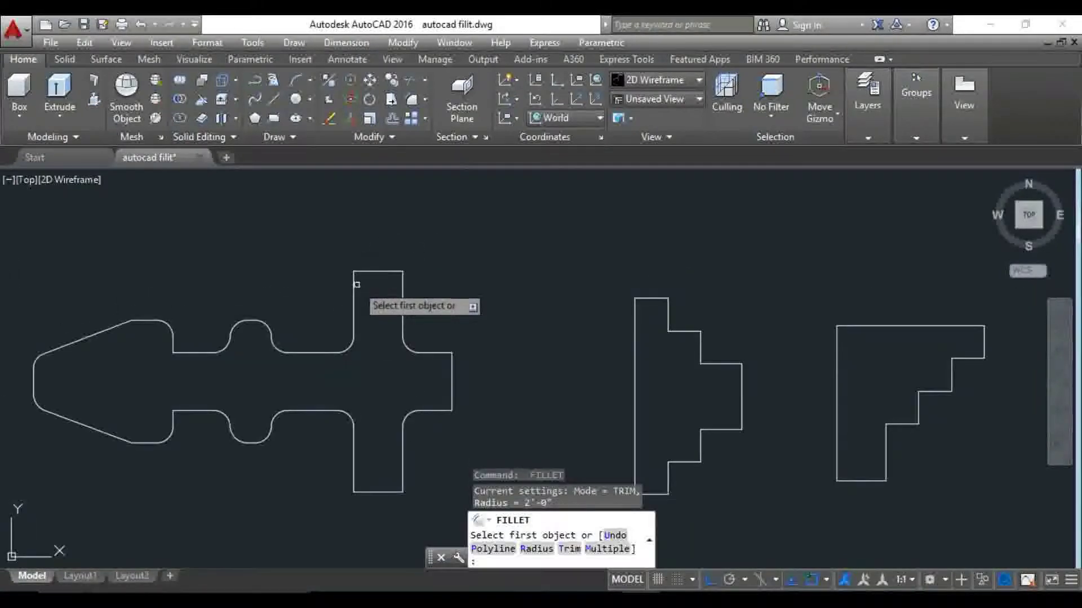
Fillet the top arm's upper-left and upper-right corners
left_click(375, 273)
key("Return")
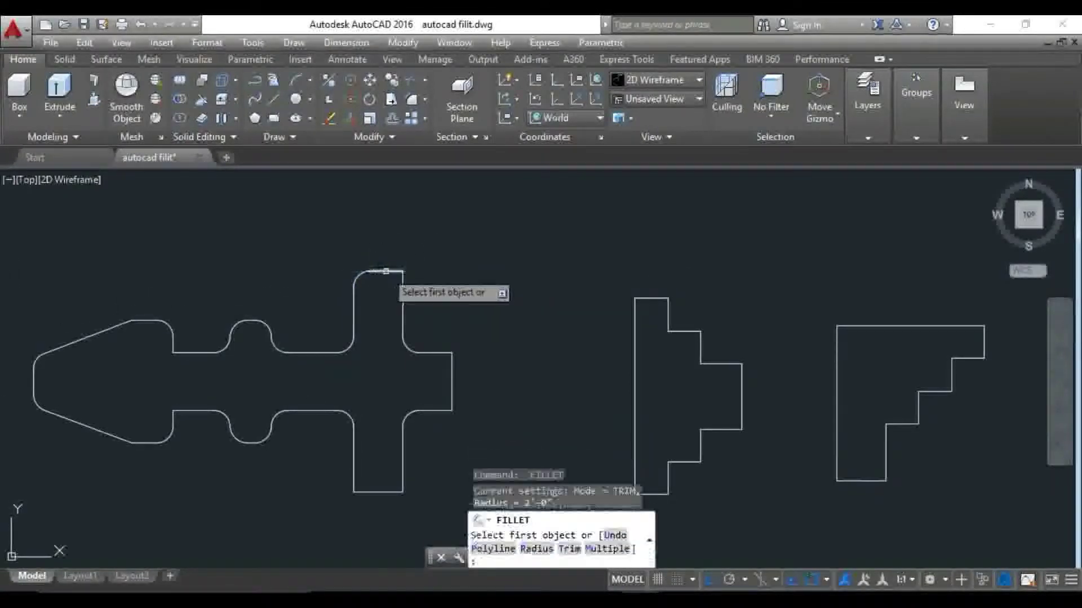
left_click(401, 287)
key("Return")
left_click(354, 471)
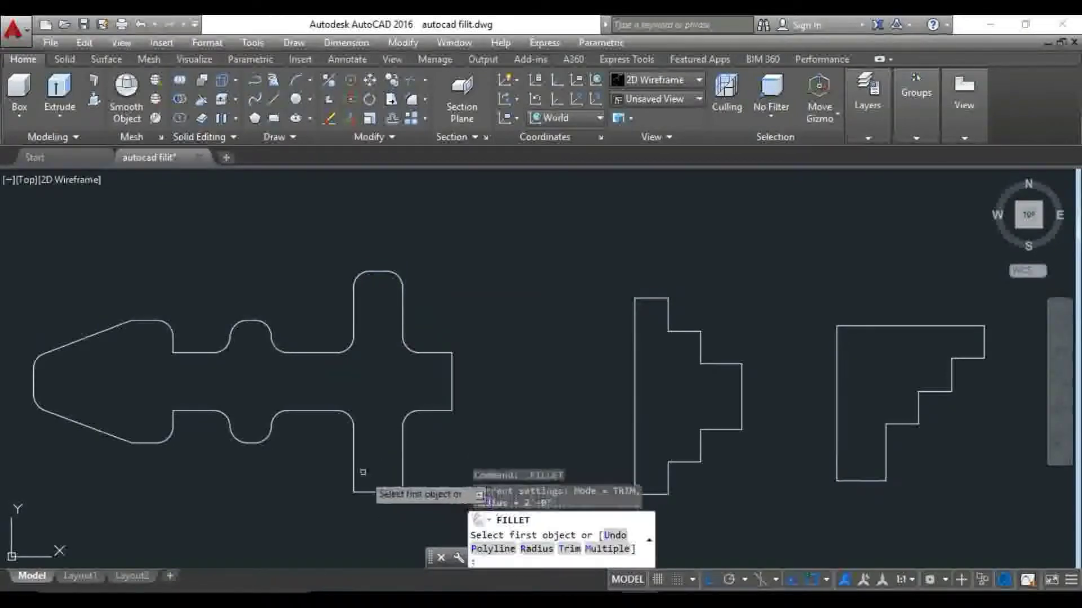
Round the lower arm's left and right corners and the remaining cross-shape corner
left_click(355, 476)
left_click(377, 493)
key("Return")
left_click(436, 412)
left_click(451, 382)
key("Return")
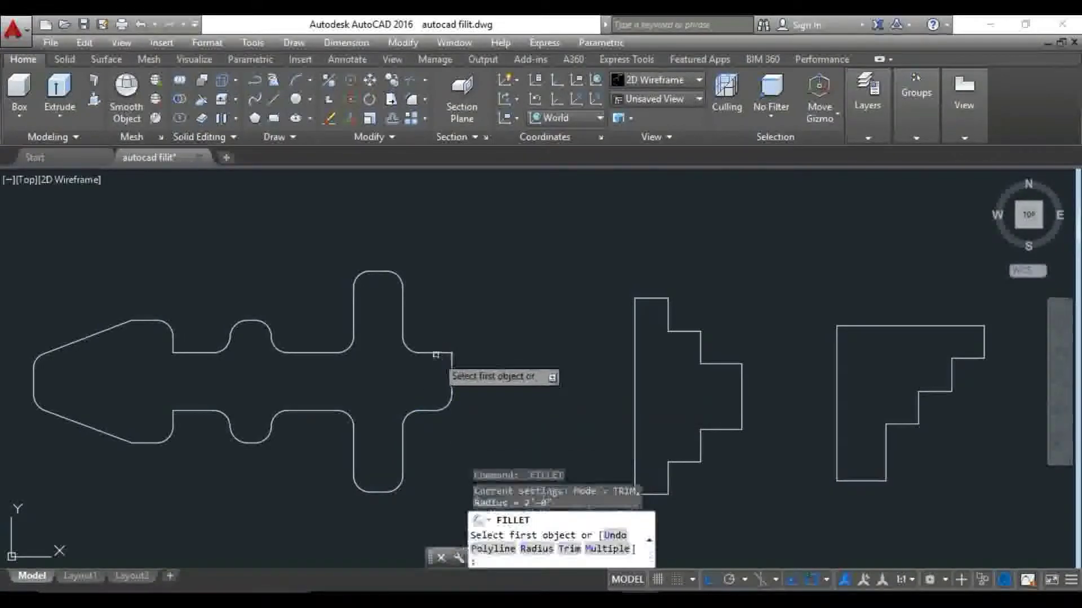
left_click(451, 366)
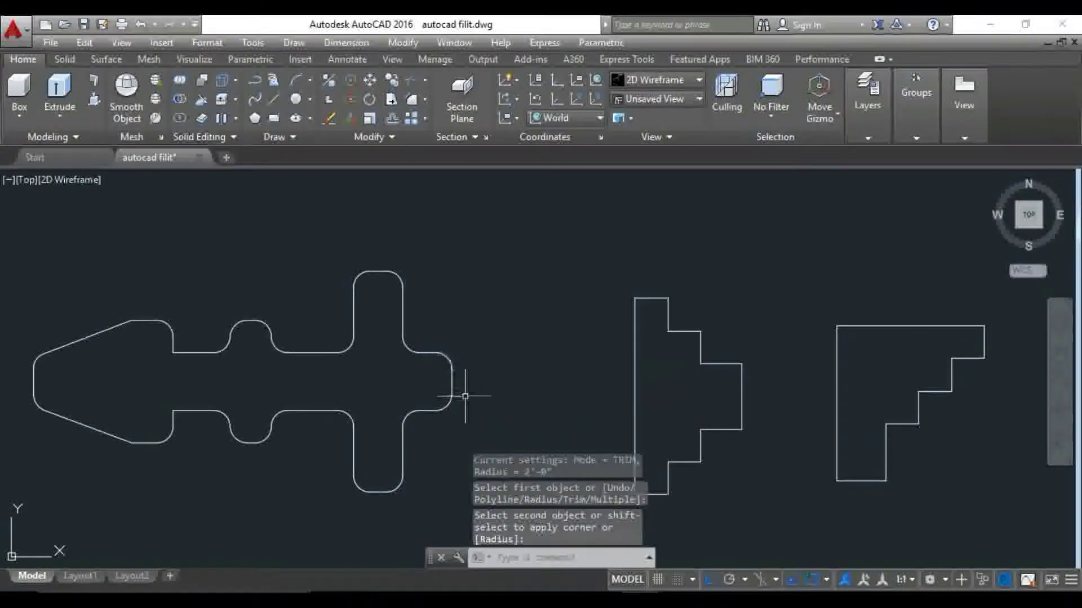
Round the upper and lower notch corners at the cross shape's far end
middle_click_drag(478, 387, 522, 358)
scroll(249, 313, "up", 2)
scroll(229, 302, "up", 2)
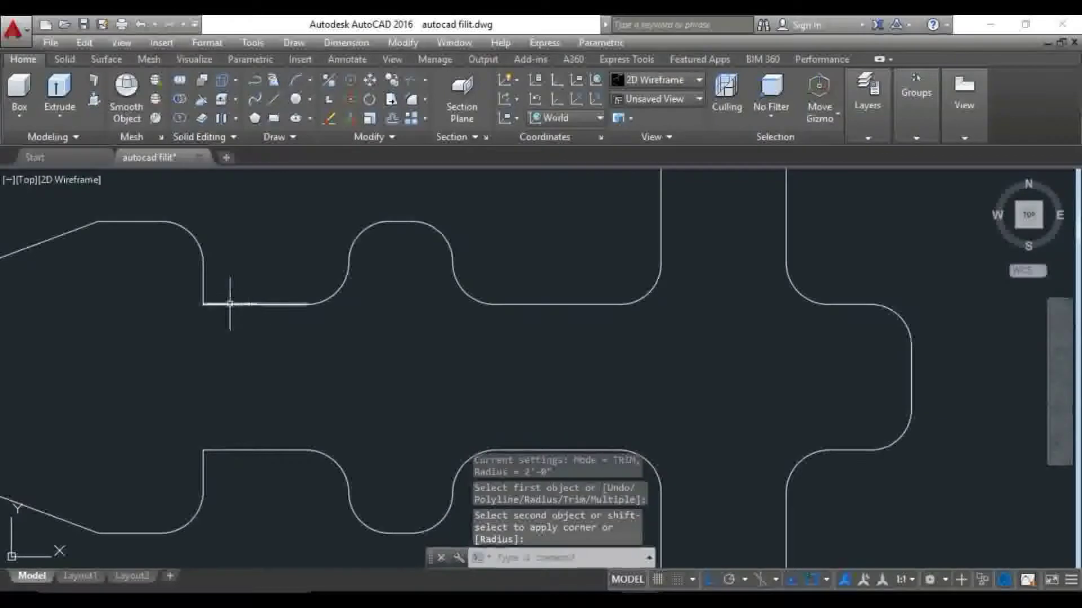
key("Return")
left_click(204, 294)
left_click(232, 304)
key("Return")
left_click(204, 467)
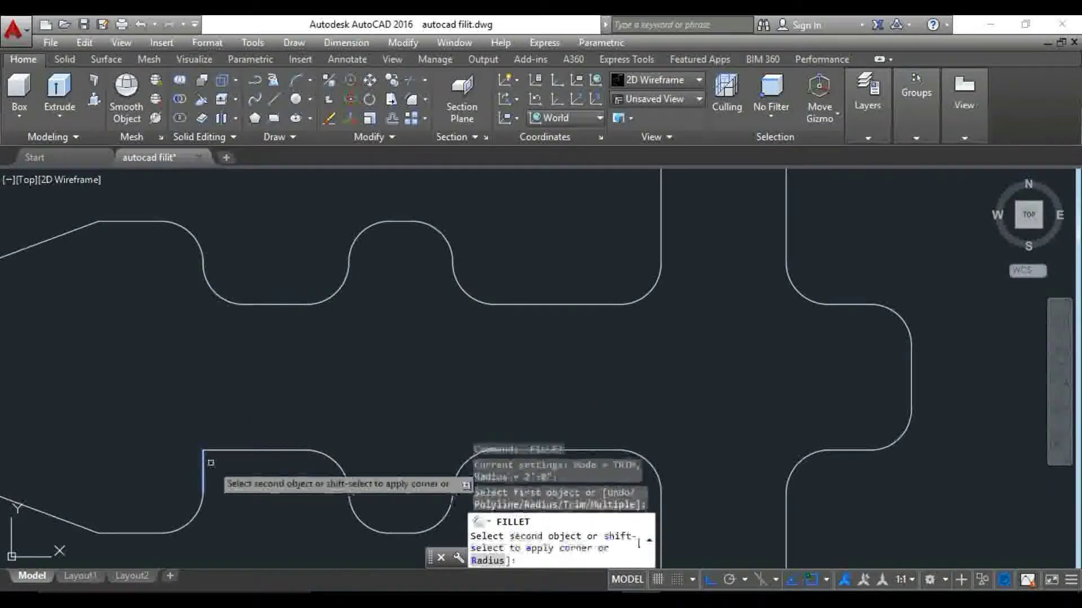
left_click(234, 451)
Zoom out and pan over to centre the stepped profiles
scroll(293, 428, "down", 4)
scroll(338, 395, "down", 1)
scroll(372, 358, "down", 1)
mouse_move(394, 344)
middle_mouse_down()
mouse_move(499, 342)
mouse_move(187, 356)
middle_mouse_up()
scroll(299, 375, "up", 3)
mouse_move(302, 367)
middle_mouse_down()
mouse_move(184, 428)
mouse_move(227, 415)
middle_mouse_up()
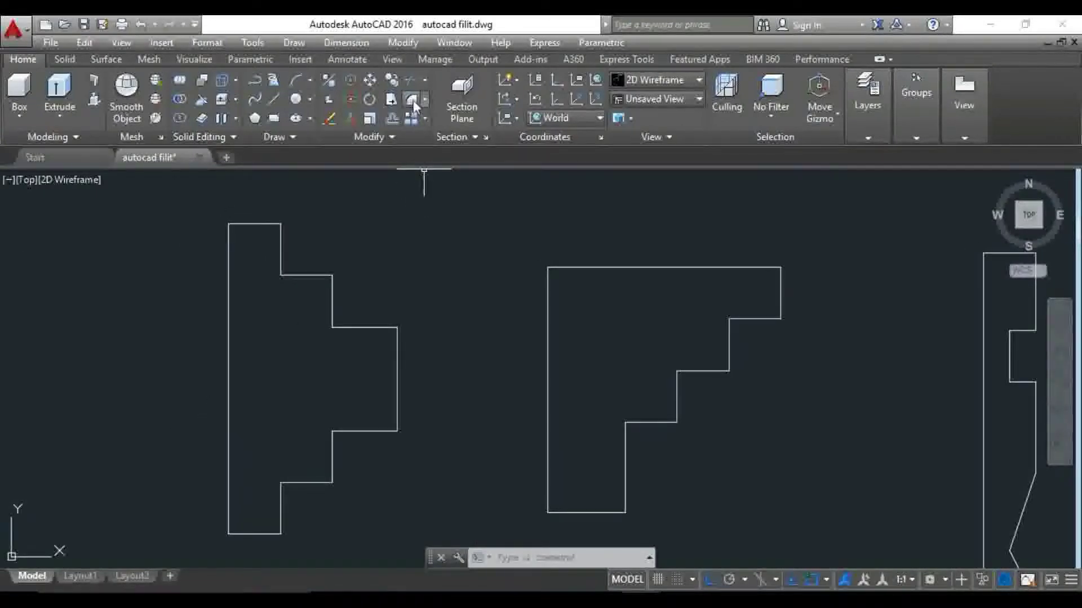
left_click(411, 117)
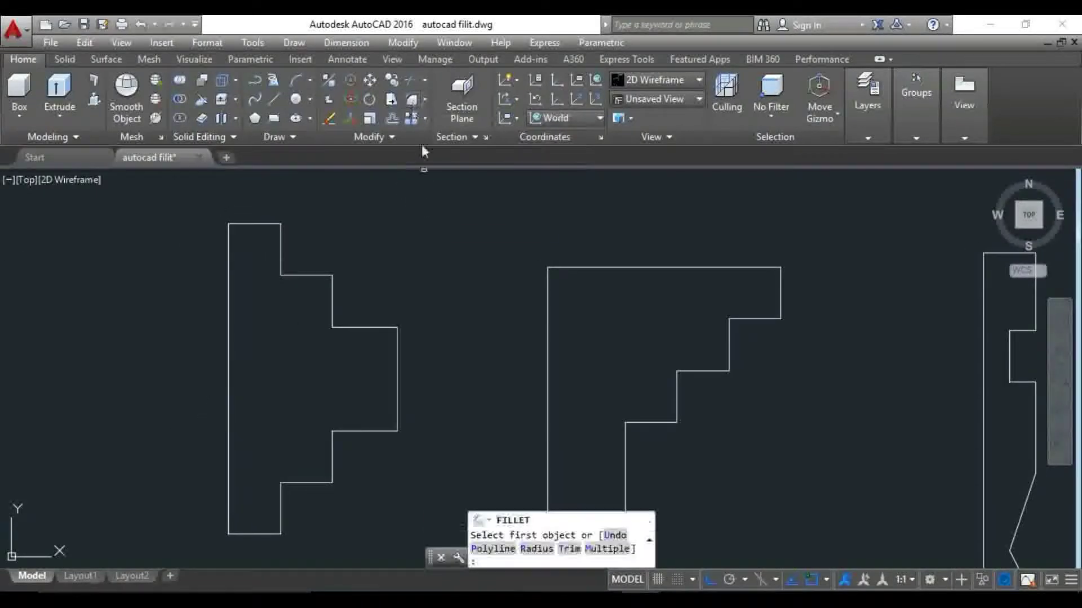
left_click(543, 554)
type("1")
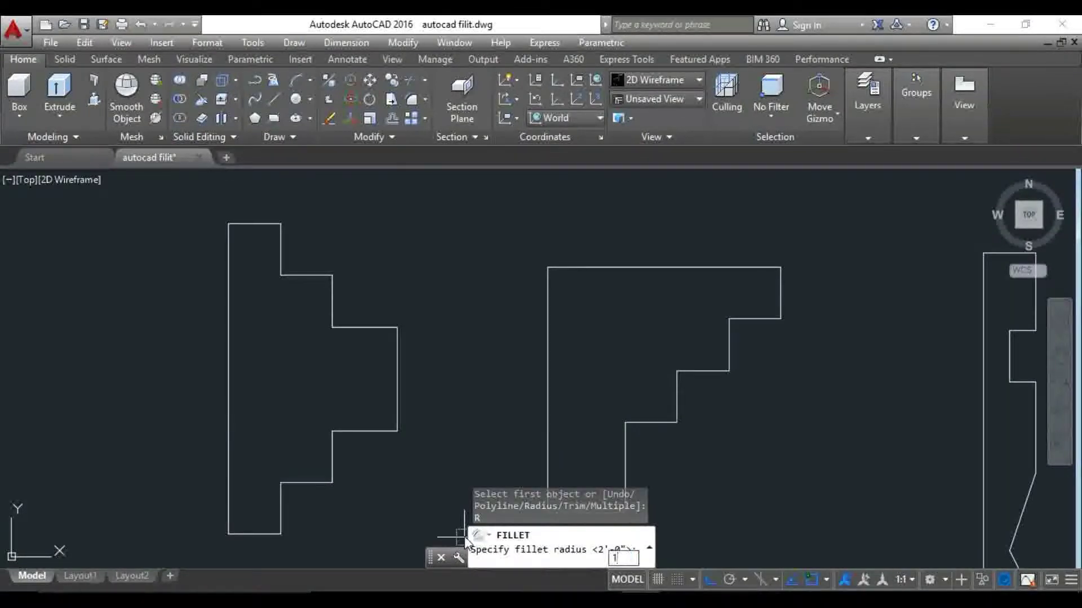
key("Return")
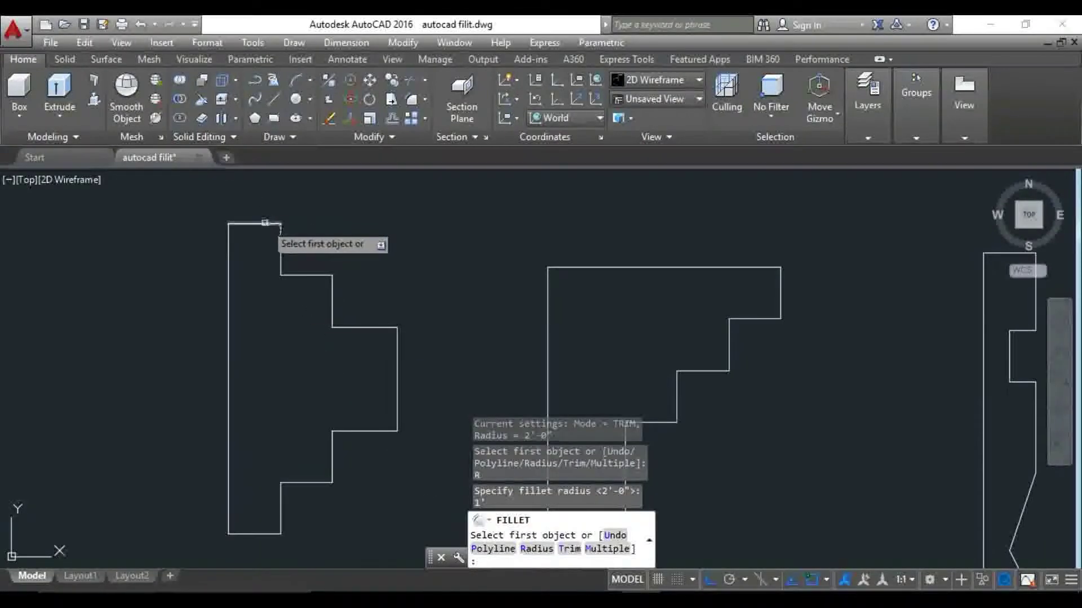
left_click(255, 224)
left_click(281, 248)
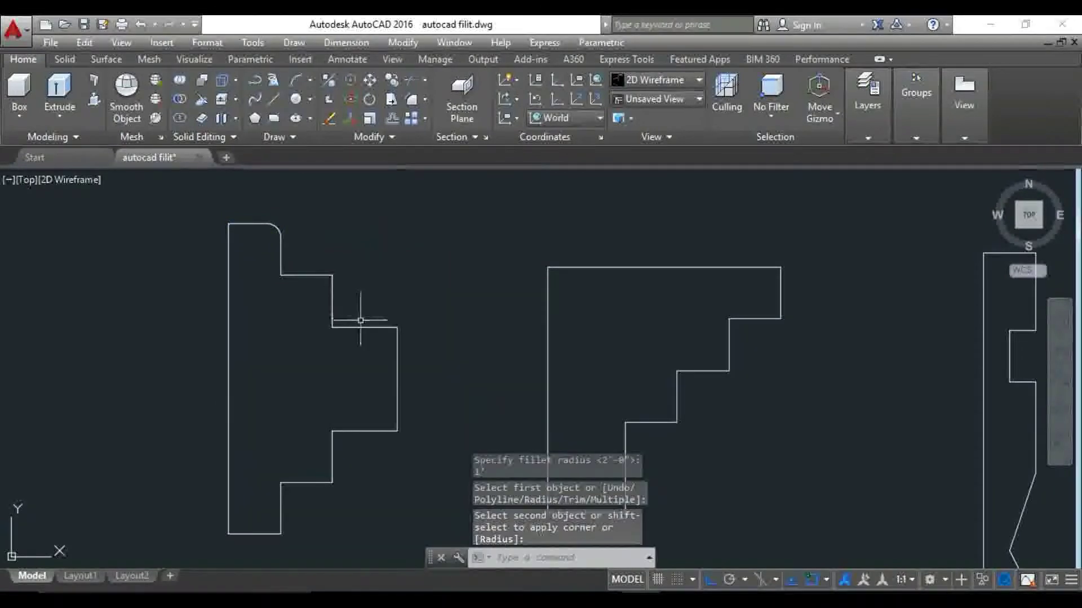
key("ctrl+z")
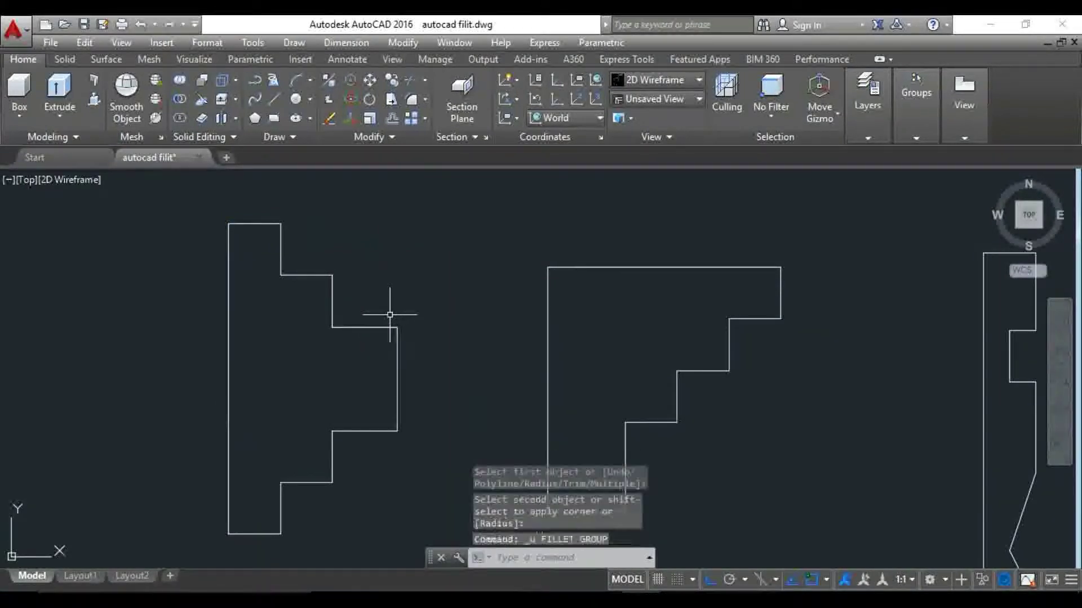
type("f")
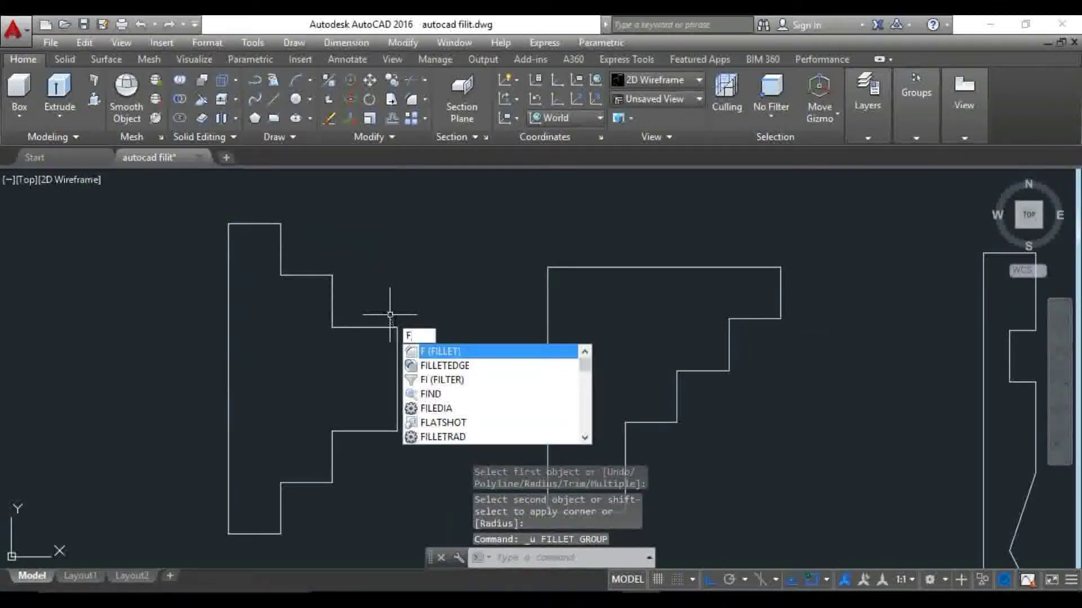
key("Escape")
left_click(414, 100)
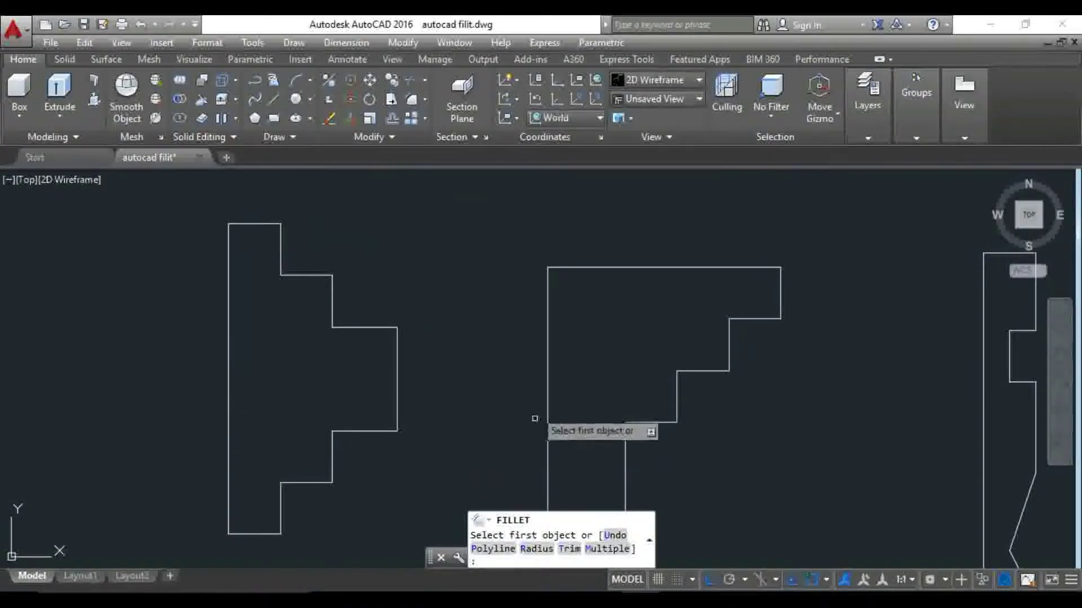
left_click(538, 550)
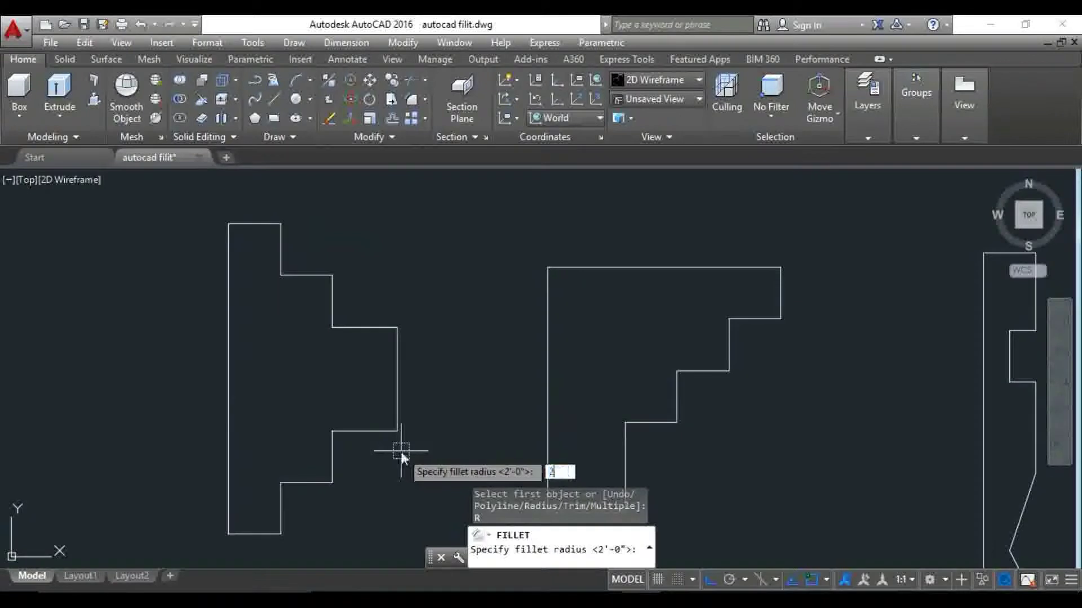
Set the fillet radius to 2' and round the top-right corner and first two step corners
type("2'")
key("Return")
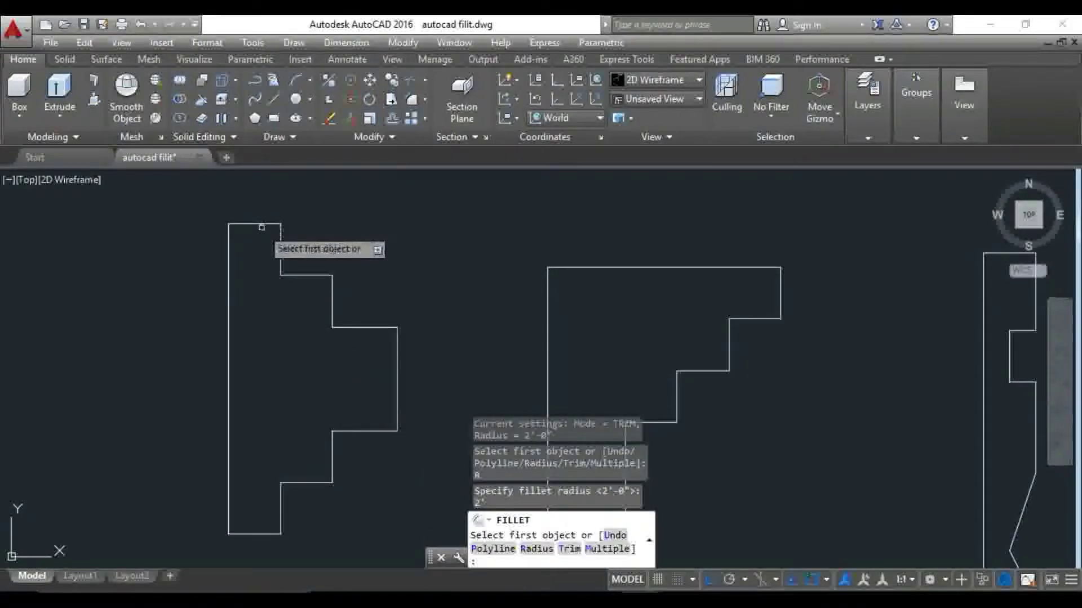
left_click(263, 224)
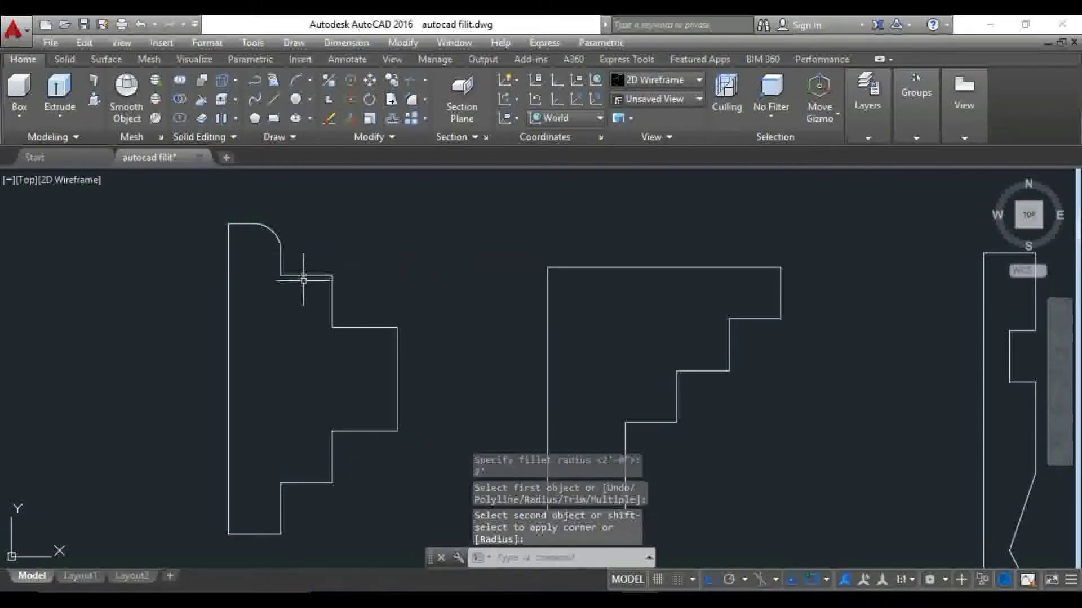
key("Return")
left_click(280, 256)
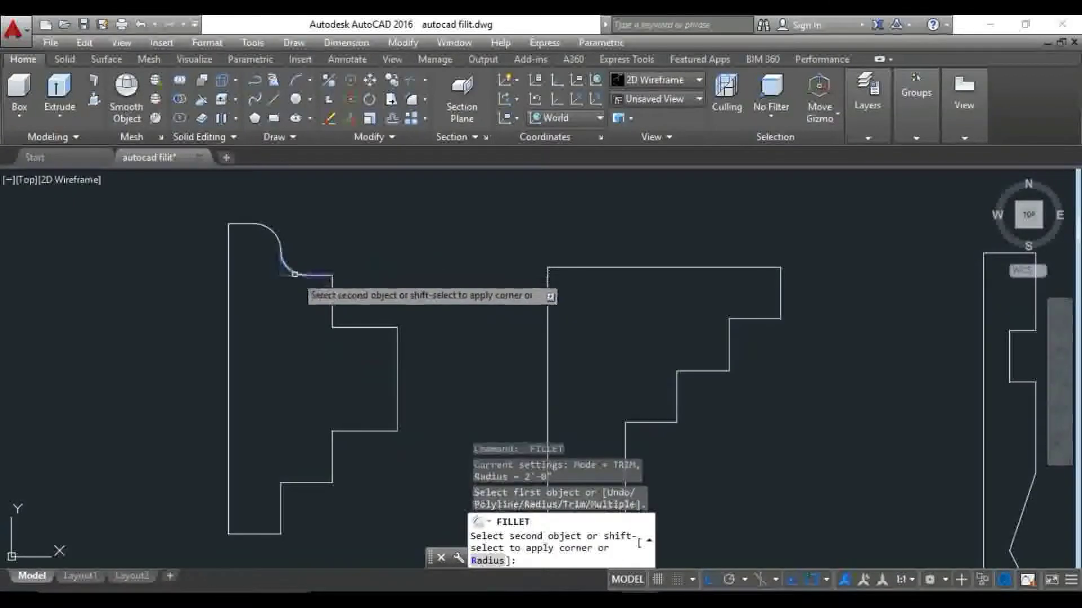
left_click(309, 276)
key("Return")
left_click(320, 275)
left_click(332, 299)
Round the next step corners down to the bottom step's inner corner
key("Return")
left_click(331, 311)
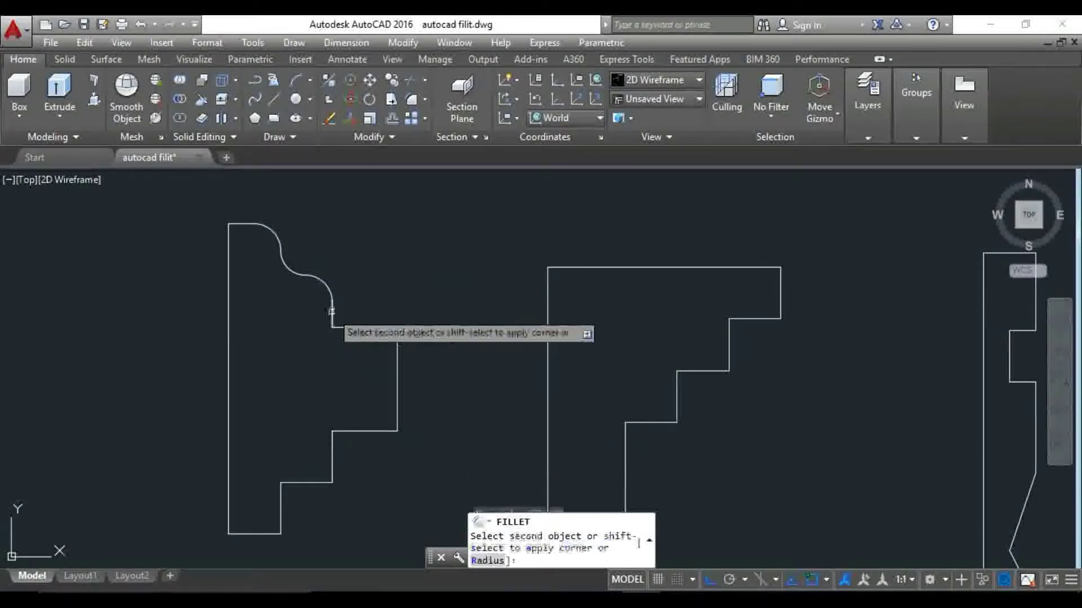
left_click(360, 327)
key("Return")
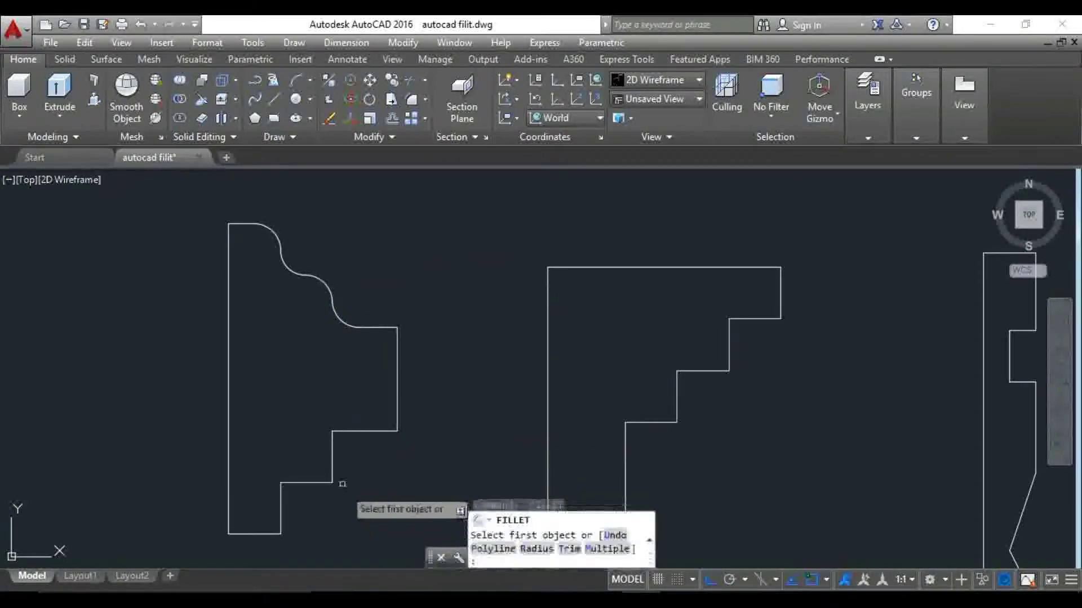
left_click(332, 454)
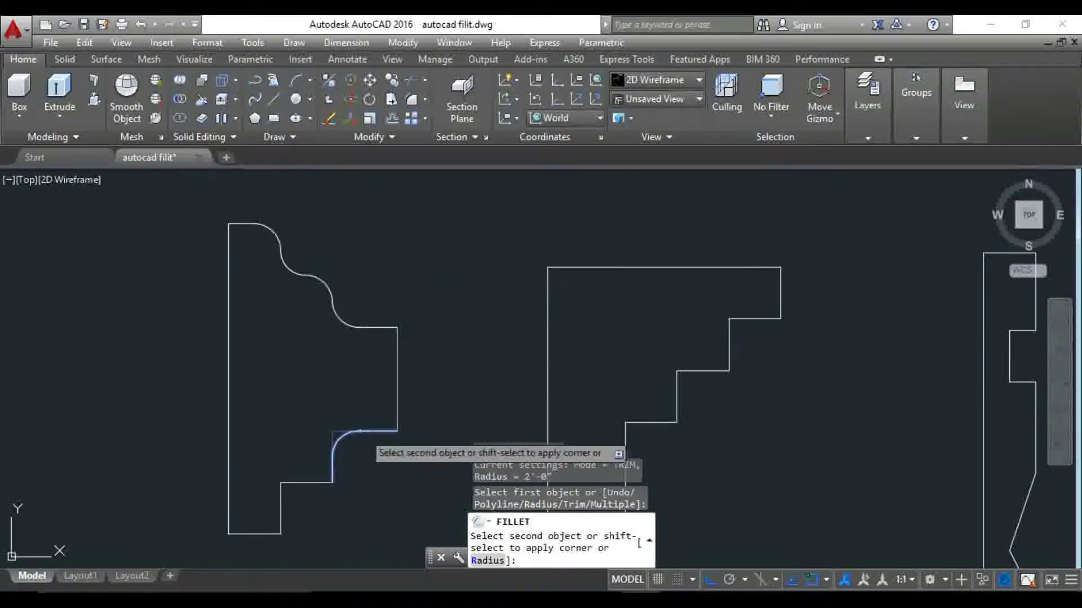
left_click(360, 431)
key("Return")
left_click(318, 481)
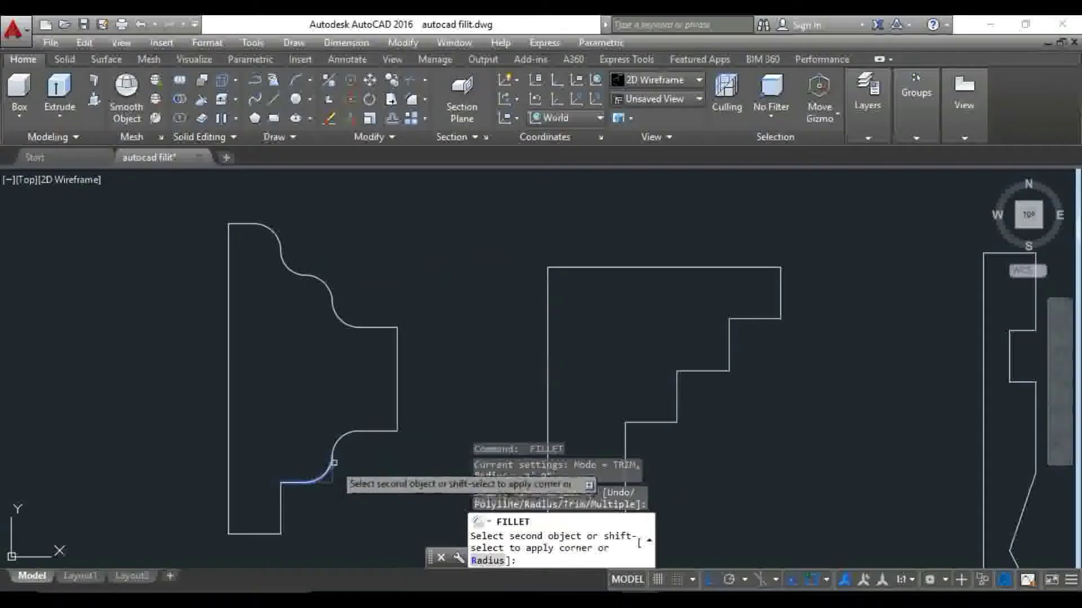
left_click(332, 464)
Round the profile's bottom-right corner after cancelling a mispicked fillet
key("Return")
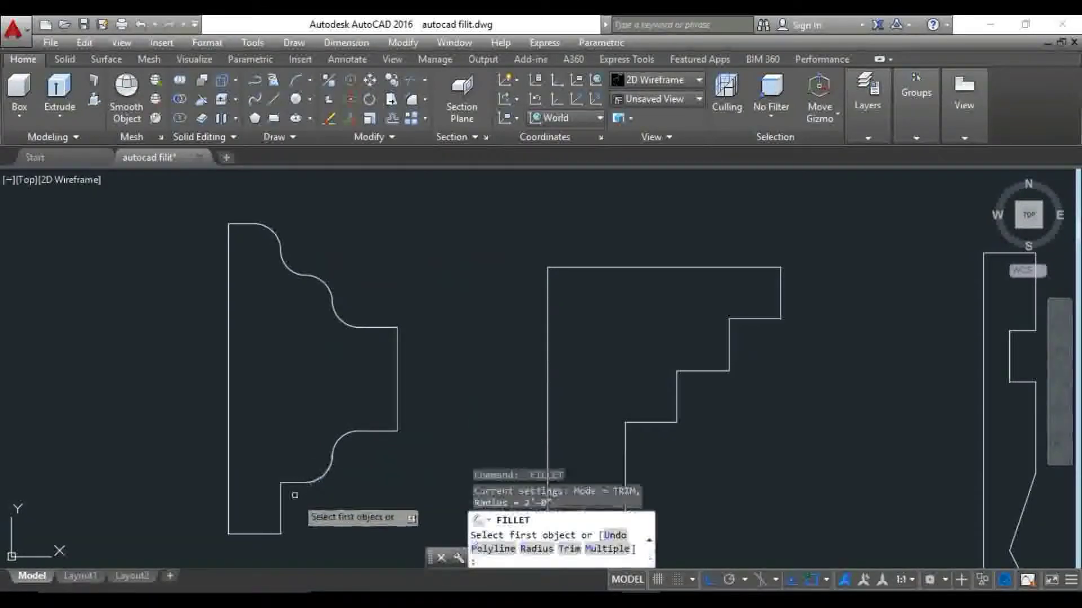
left_click(279, 502)
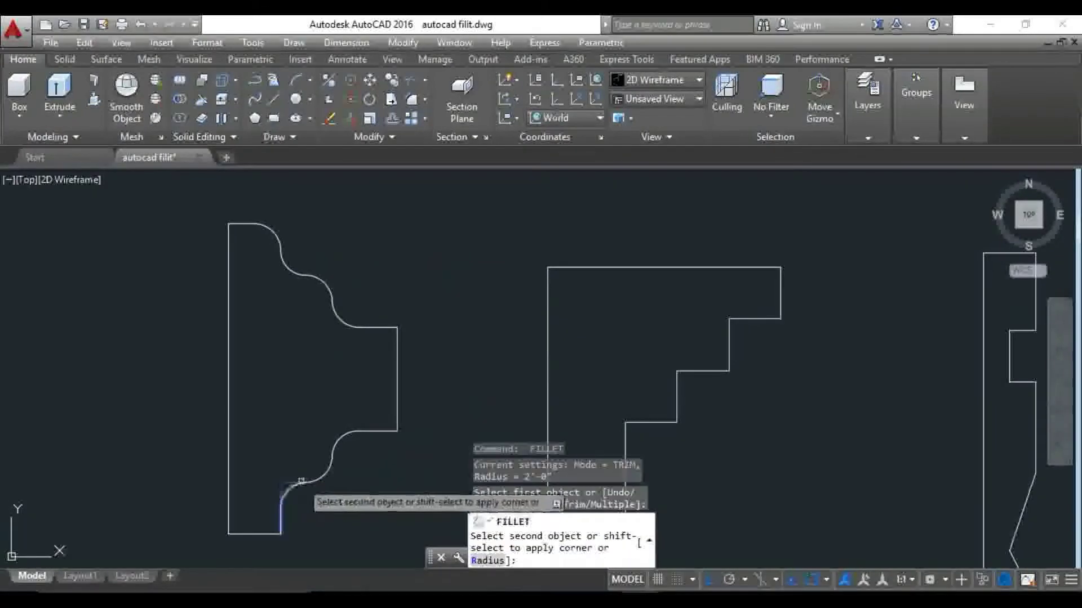
key("Escape")
key("Return")
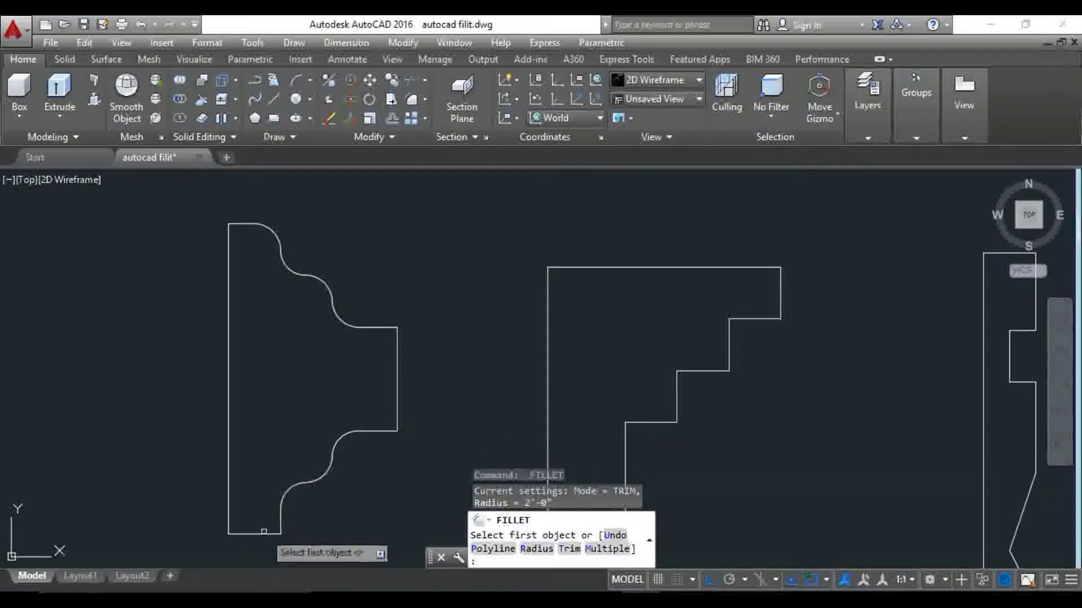
left_click(265, 534)
left_click(280, 517)
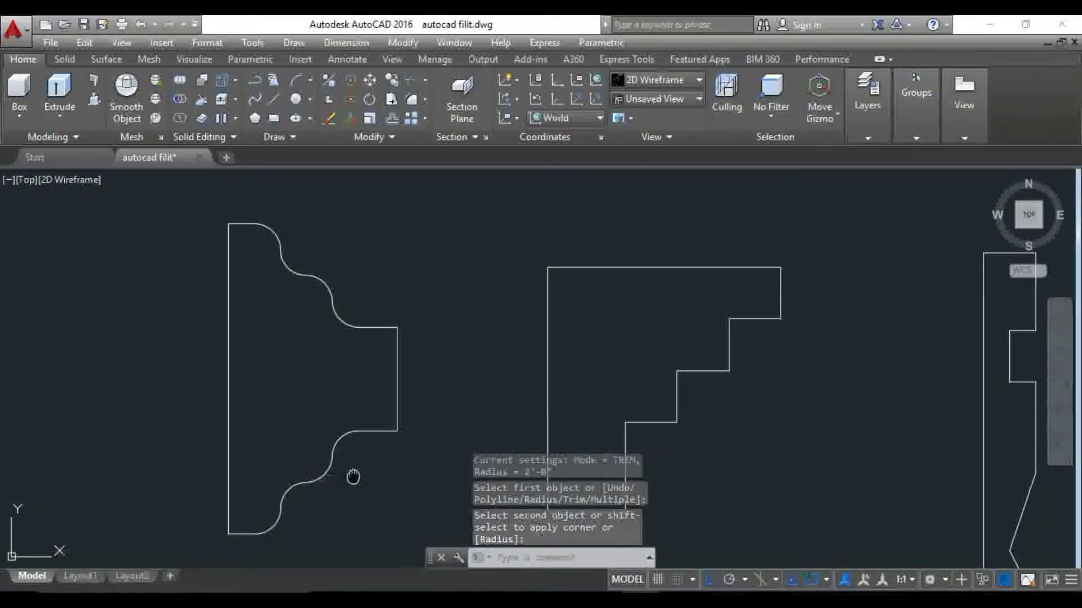
scroll(379, 459, "down", 2)
middle_click_drag(376, 458, 363, 457)
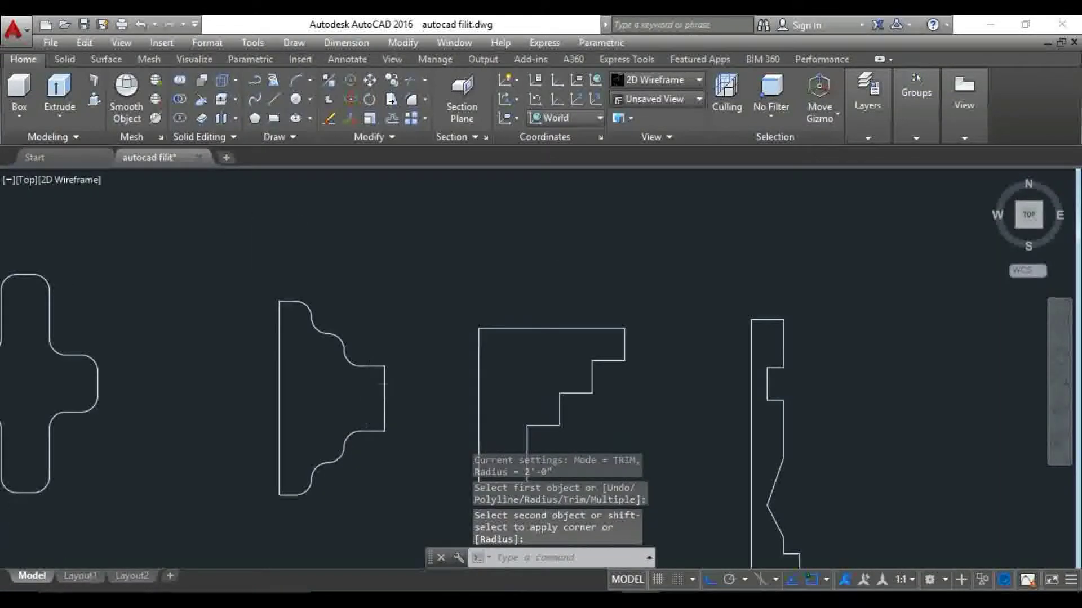
scroll(382, 384, "up", 4)
Round the last right-side corner, then pan to the L-shaped stepped profile
key("Return")
left_click(383, 339)
left_click(404, 372)
scroll(404, 395, "down", 3)
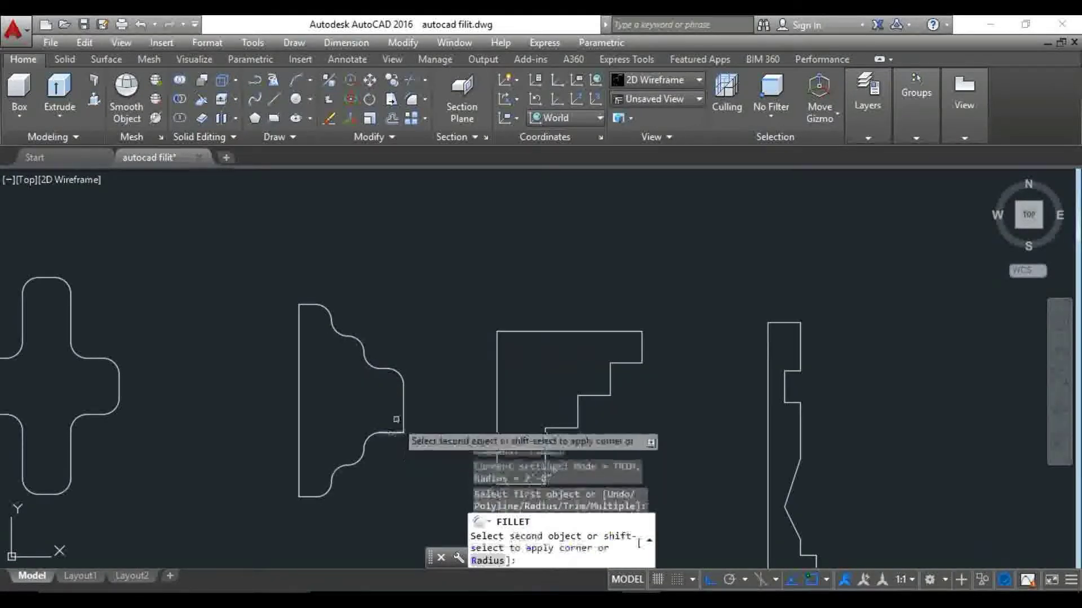
mouse_move(410, 401)
middle_mouse_down()
mouse_move(435, 411)
mouse_move(387, 376)
middle_mouse_up()
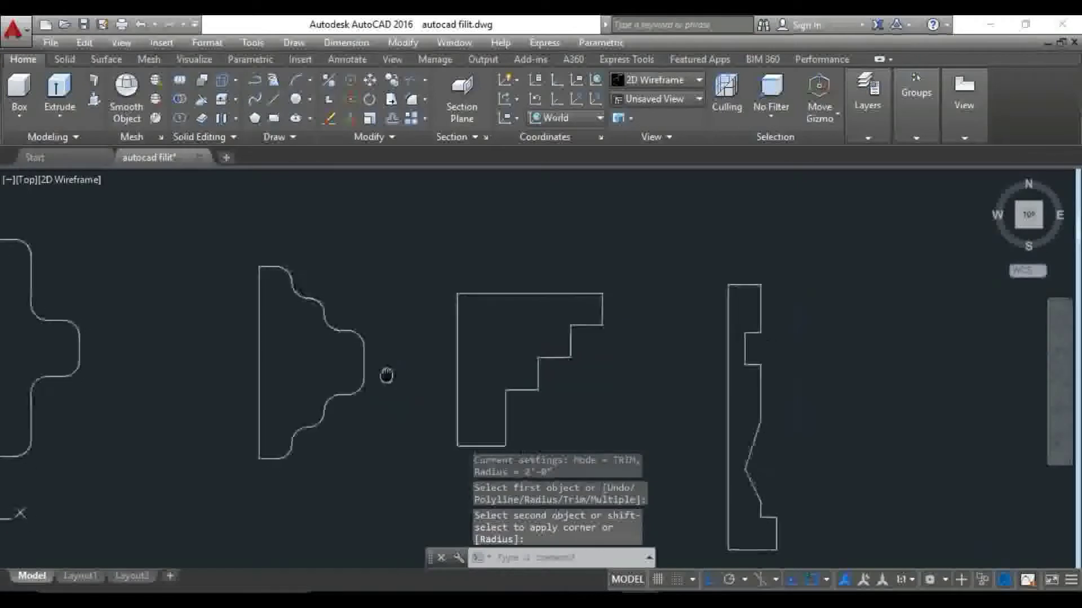
middle_click_drag(321, 362, 173, 367)
middle_click_drag(314, 383, 225, 378)
scroll(333, 282, "up", 4)
Round the L-shape's top-right corner and the next three step corners with 2' fillets
left_click(379, 327)
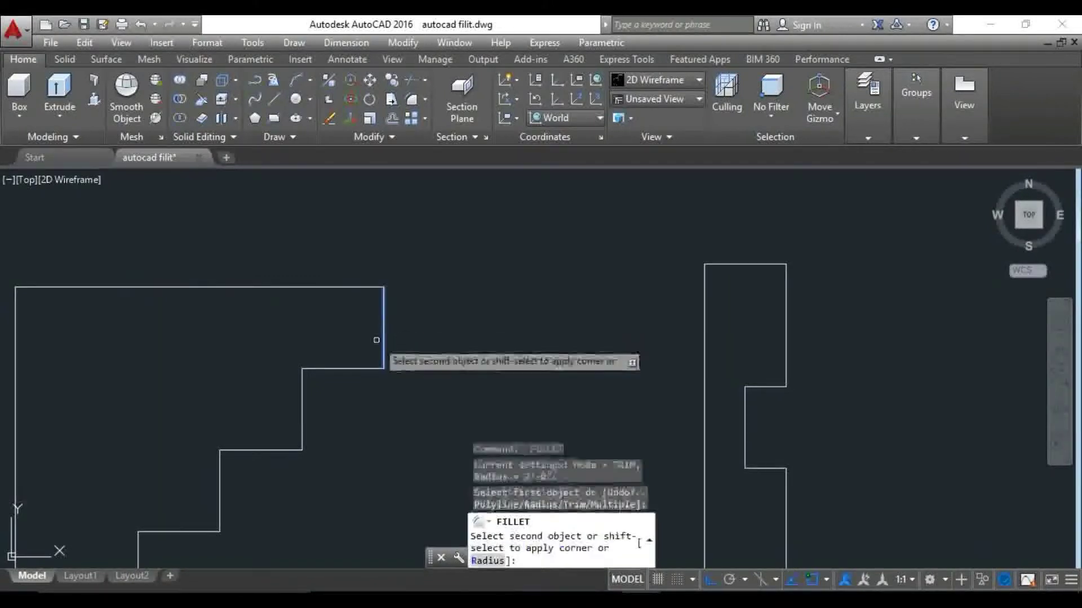
left_click(352, 366)
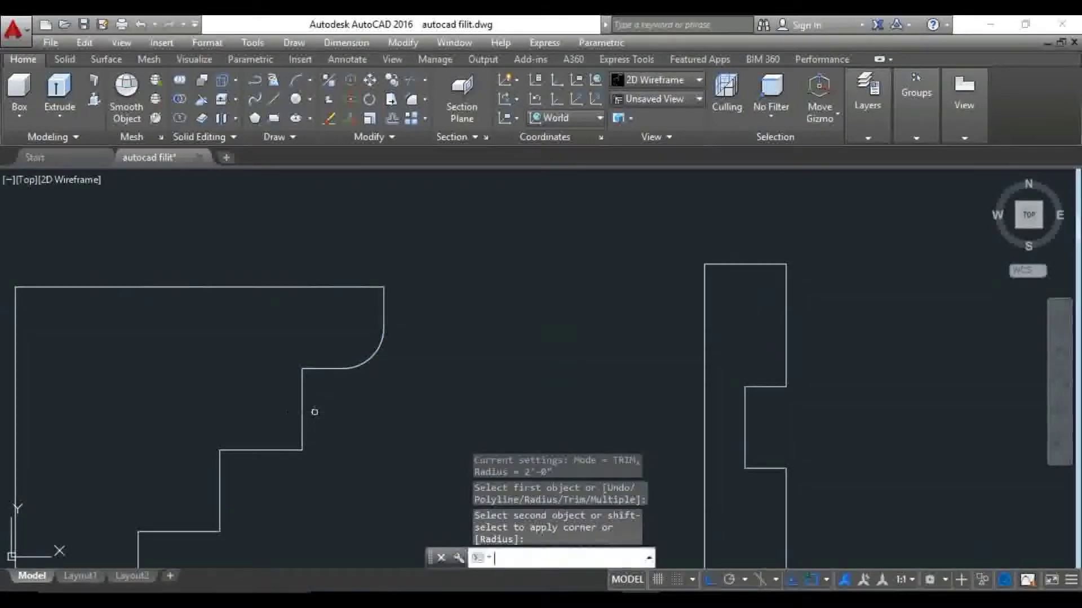
left_click(305, 408)
left_click(338, 368)
scroll(339, 369, "down", 2)
middle_click_drag(347, 382, 372, 351)
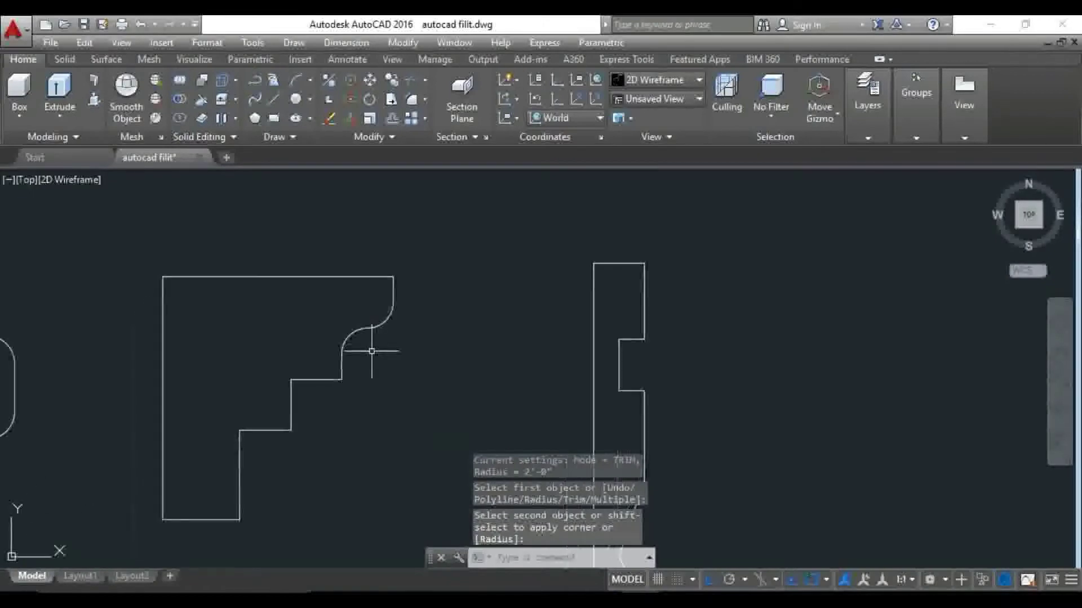
left_click(322, 380)
left_click(341, 364)
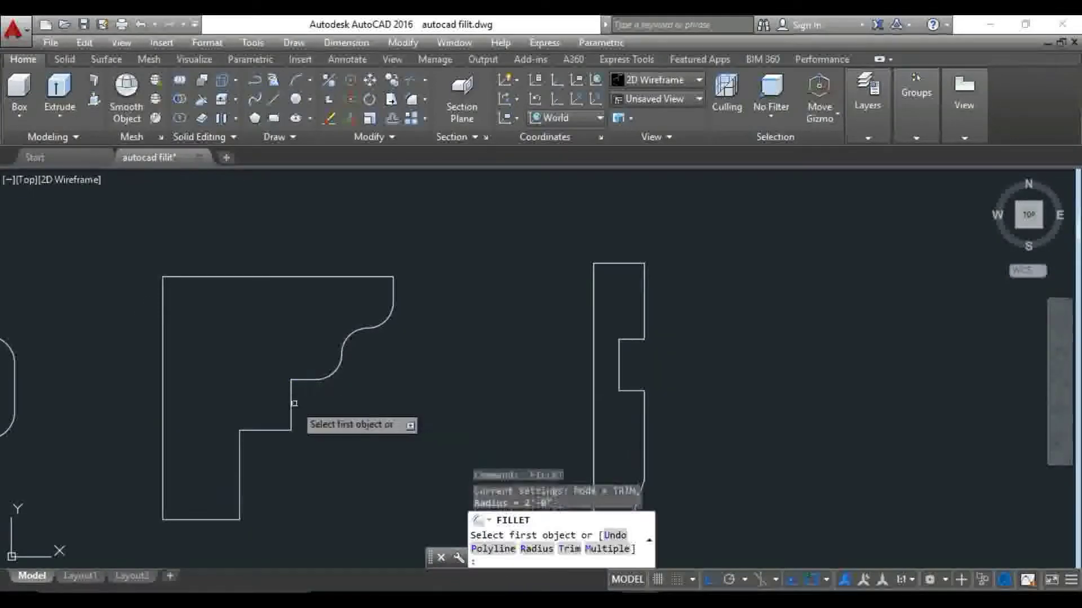
left_click(292, 397)
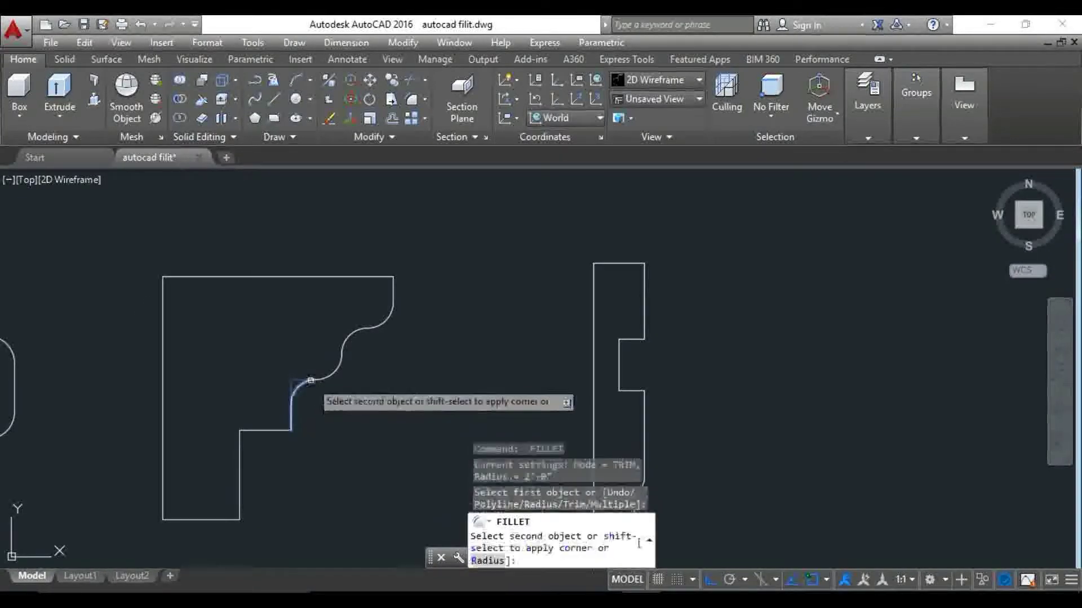
Fillet the lower step corner, pick the base's vertical edge, and pan the view
left_click(264, 430)
left_click(290, 409)
key("Return")
left_click(242, 456)
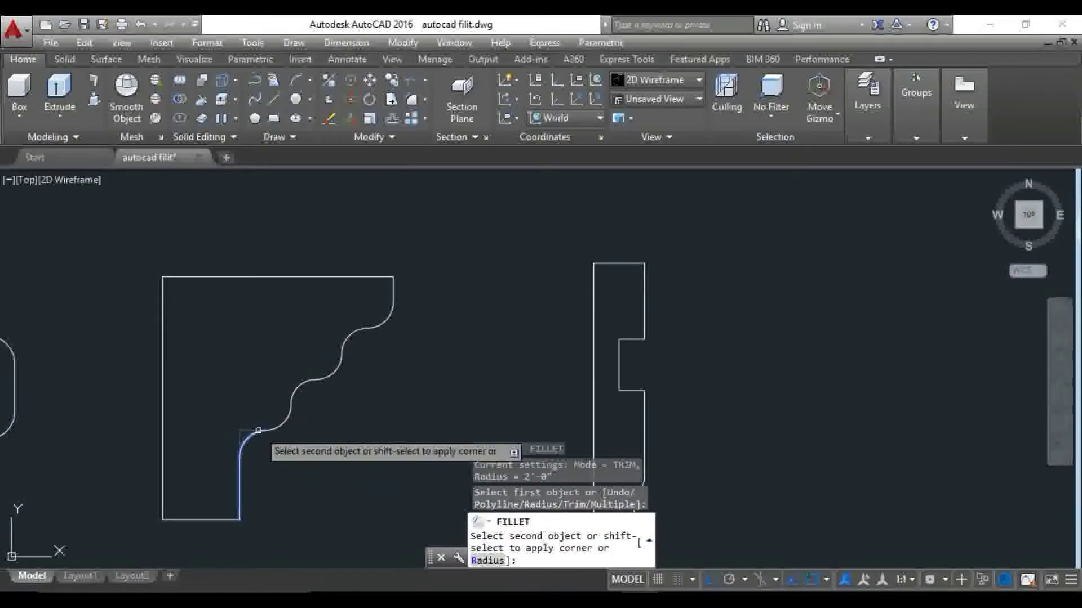
scroll(333, 411, "down", 2)
mouse_move(339, 410)
middle_mouse_down()
mouse_move(278, 367)
mouse_move(150, 379)
middle_mouse_up()
middle_click_drag(213, 406, 196, 384)
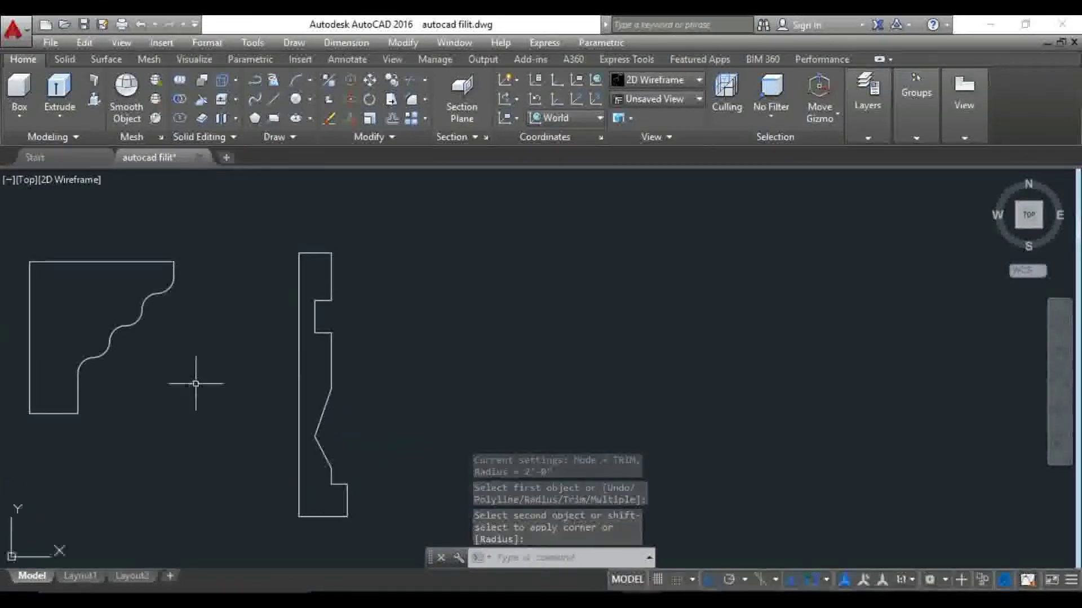
middle_click_drag(152, 419, 198, 427)
Restart FILLET, pan to the narrow profile and set the fillet radius to 1'
key("Escape")
key("Return")
left_click(169, 416)
key("Return")
left_click(177, 400)
mouse_move(257, 409)
middle_mouse_down()
mouse_move(220, 427)
mouse_move(246, 427)
middle_mouse_up()
scroll(393, 262, "up", 4)
type("11")
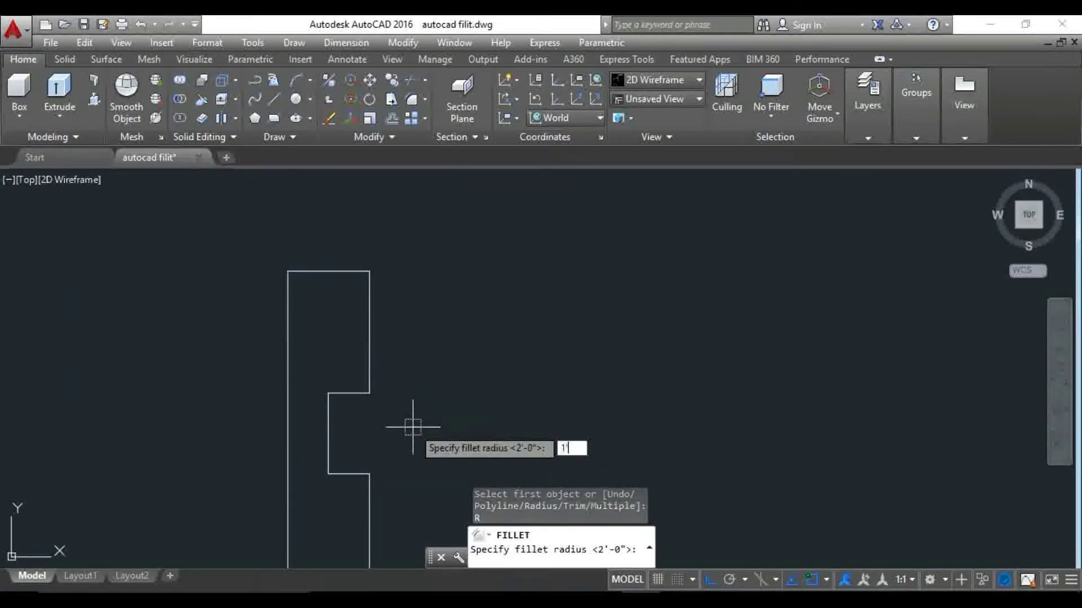
key("Return")
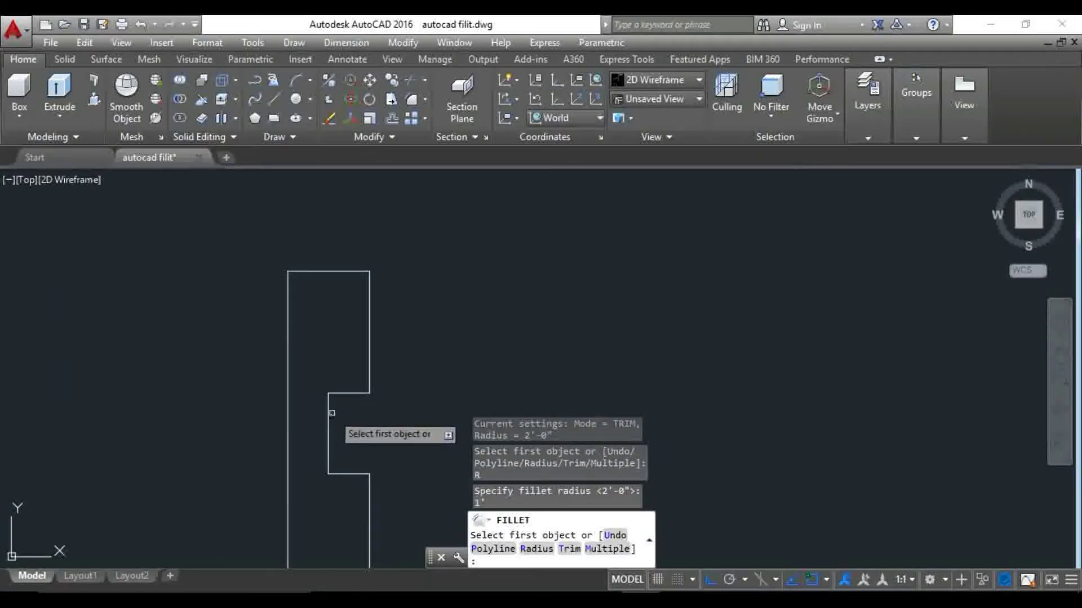
Round the narrow profile's notch corner, upper-right corner and left corner with 1' fillets
left_click(328, 414)
left_click(350, 393)
key("Return")
left_click(358, 391)
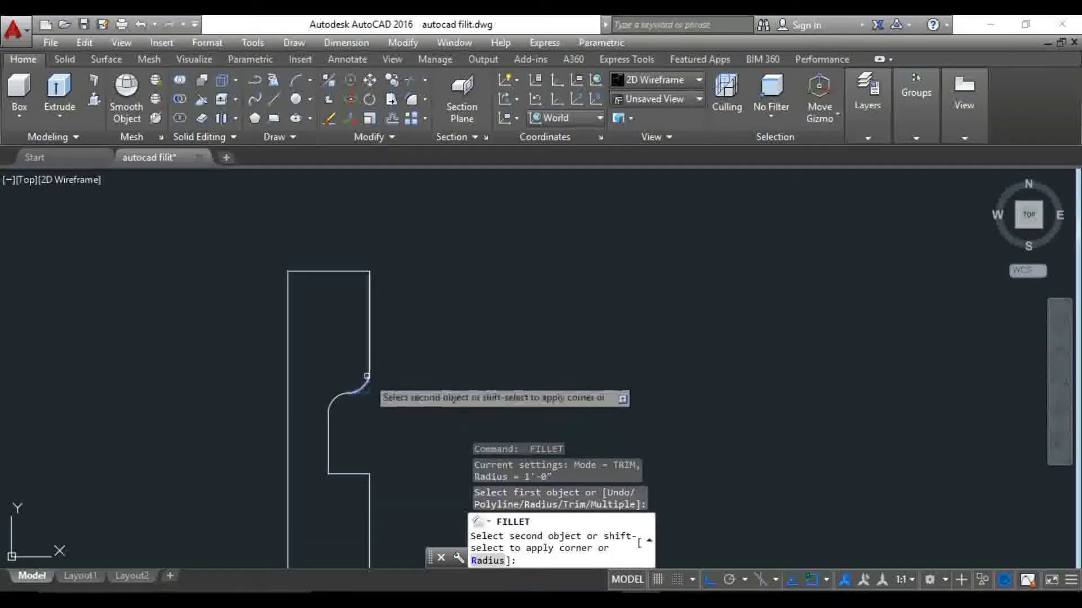
left_click(369, 369)
key("Return")
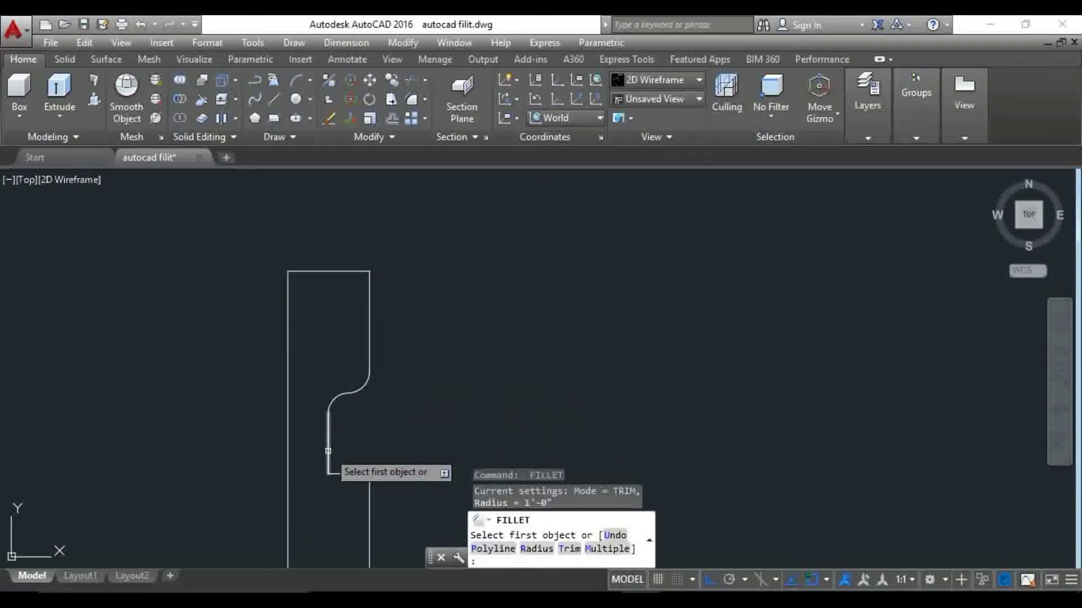
left_click(328, 451)
left_click(344, 474)
Round the lower notch corner of the narrow profile with a 1' fillet
scroll(372, 415, "down", 2)
middle_click_drag(346, 389, 356, 374)
scroll(356, 374, "up", 3)
key("Return")
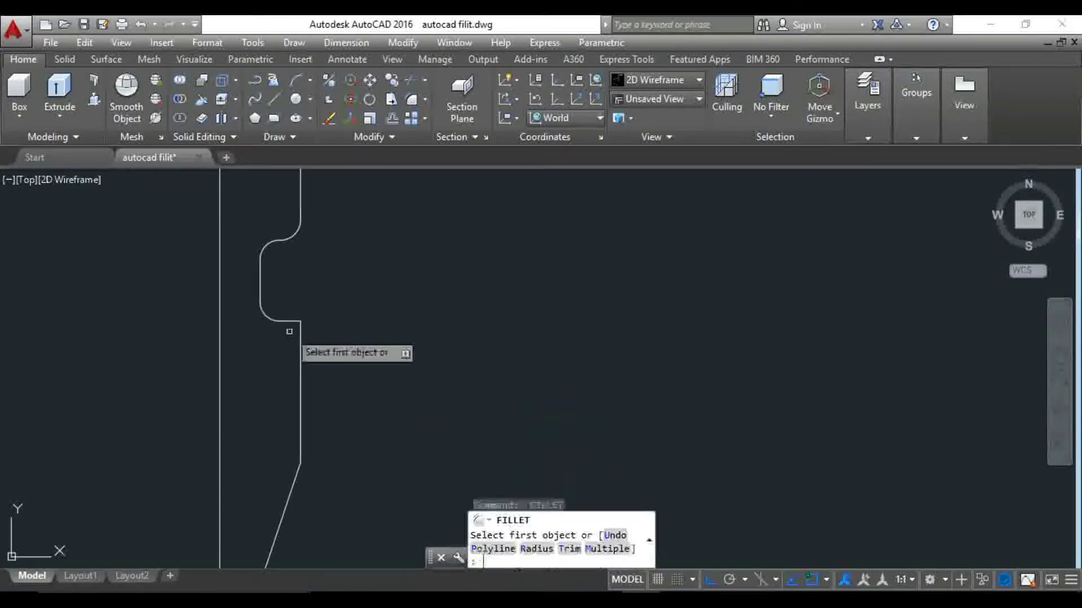
left_click(287, 321)
left_click(305, 356)
Round the bottom corner below the slanted edge with a 1' fillet and check the result
scroll(314, 357, "down", 1)
middle_click_drag(314, 357, 346, 372)
key("Return")
middle_click_drag(322, 450, 316, 382)
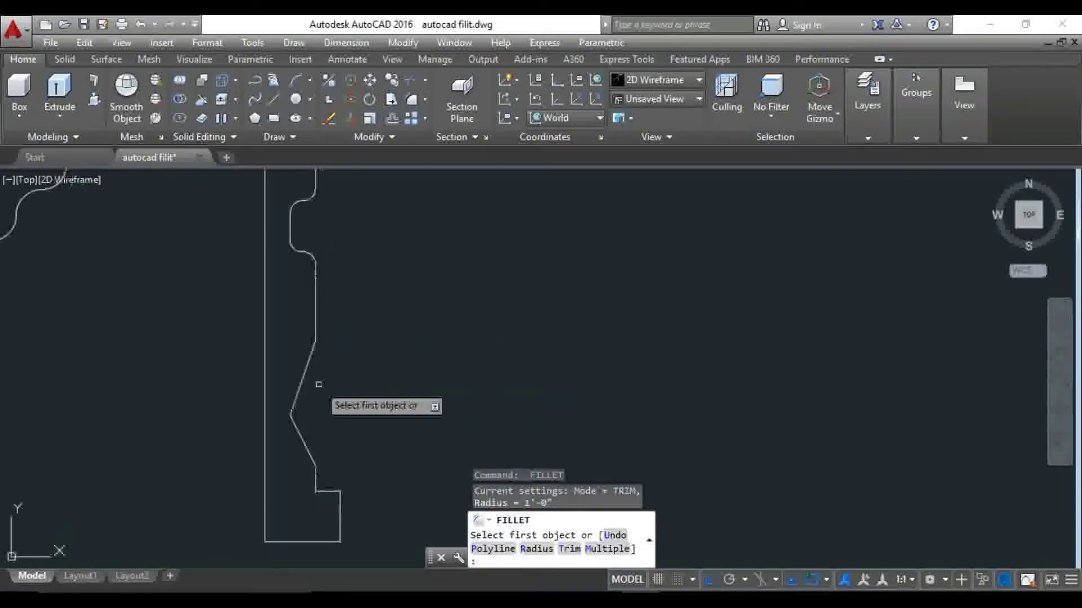
scroll(315, 484, "up", 3)
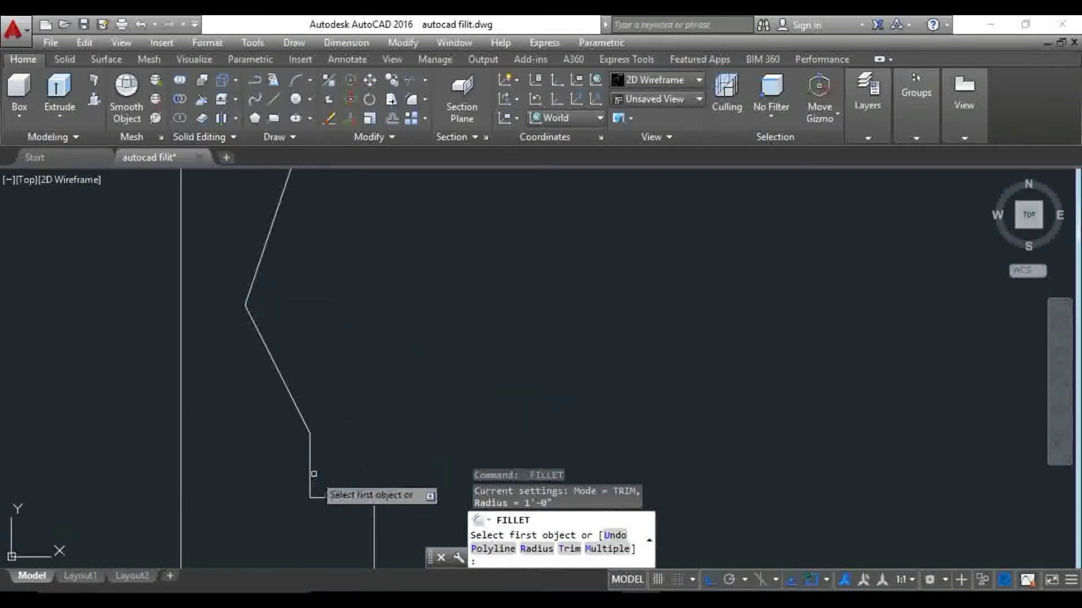
left_click(310, 472)
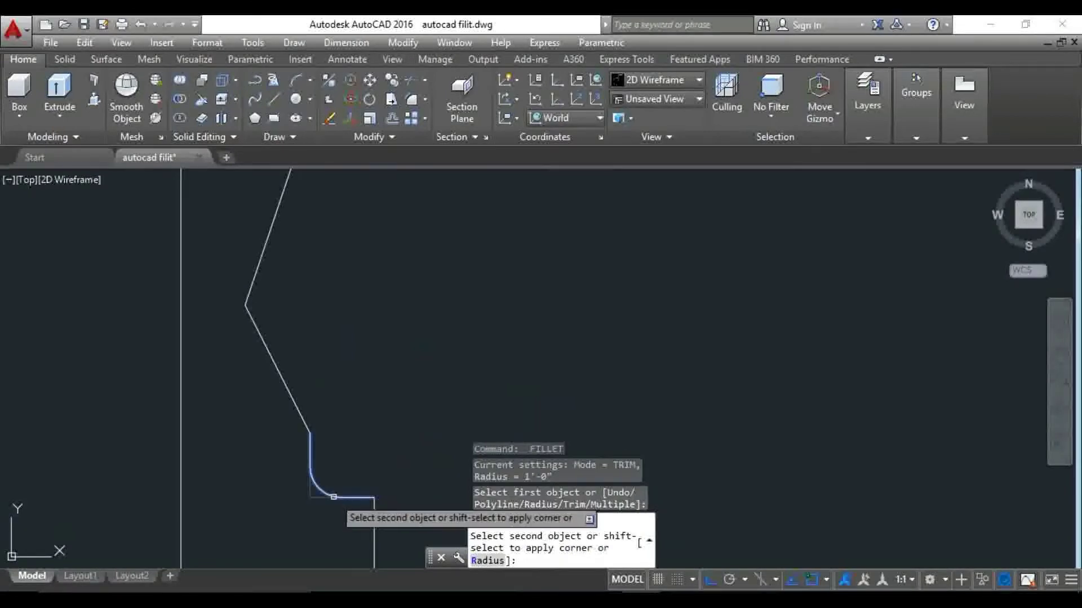
left_click(334, 497)
scroll(329, 451, "down", 2)
middle_click_drag(327, 405, 331, 437)
type("F")
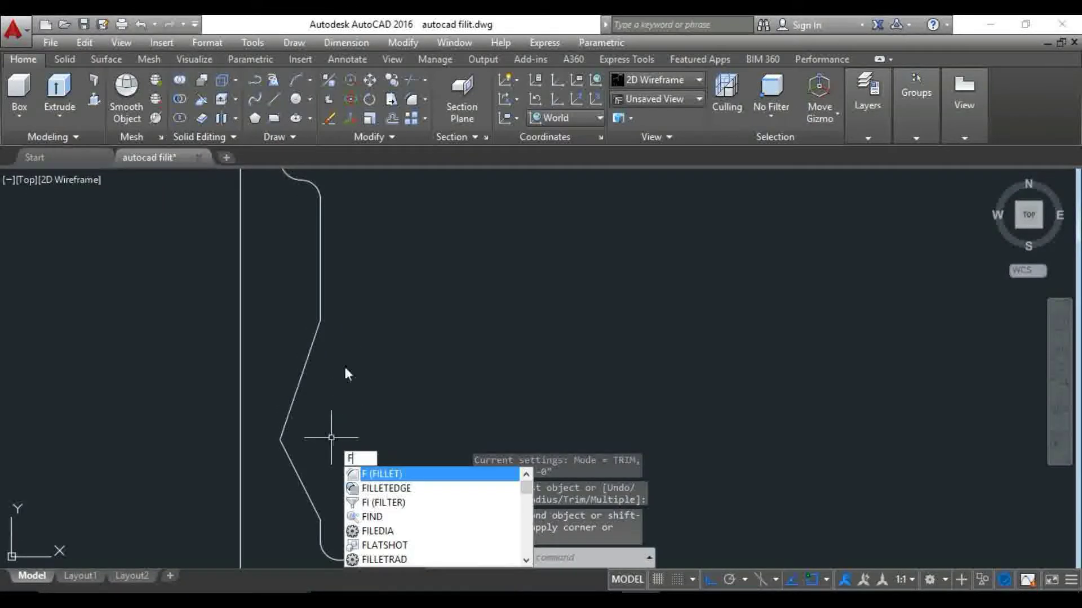
Begin a fillet at the 2' radius on the lower diagonal, then cancel it
key("Escape")
left_click(412, 102)
type("2'")
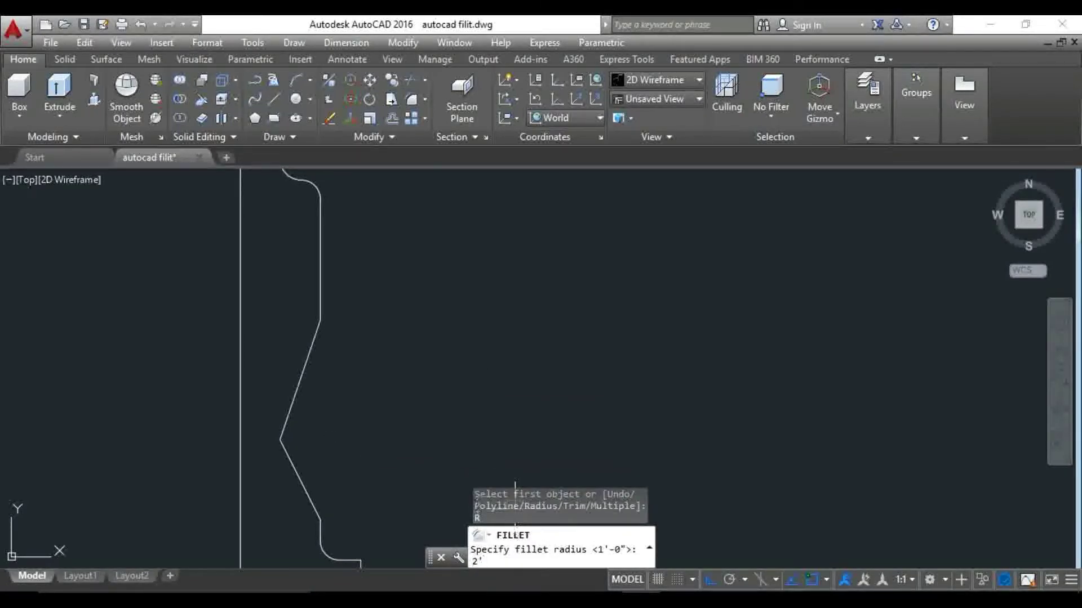
key("Return")
left_click(292, 463)
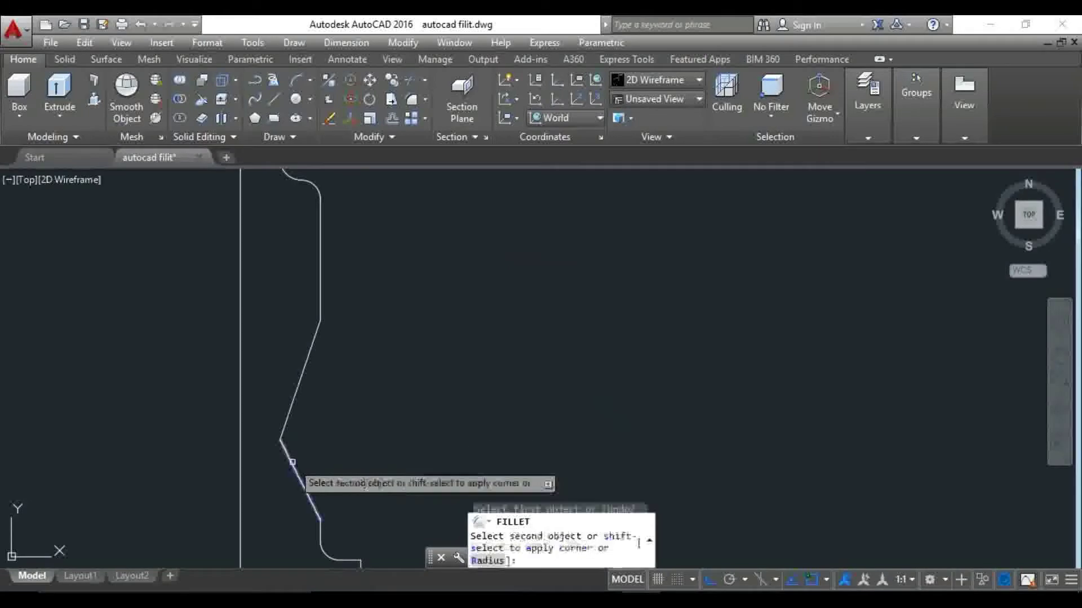
key("Escape")
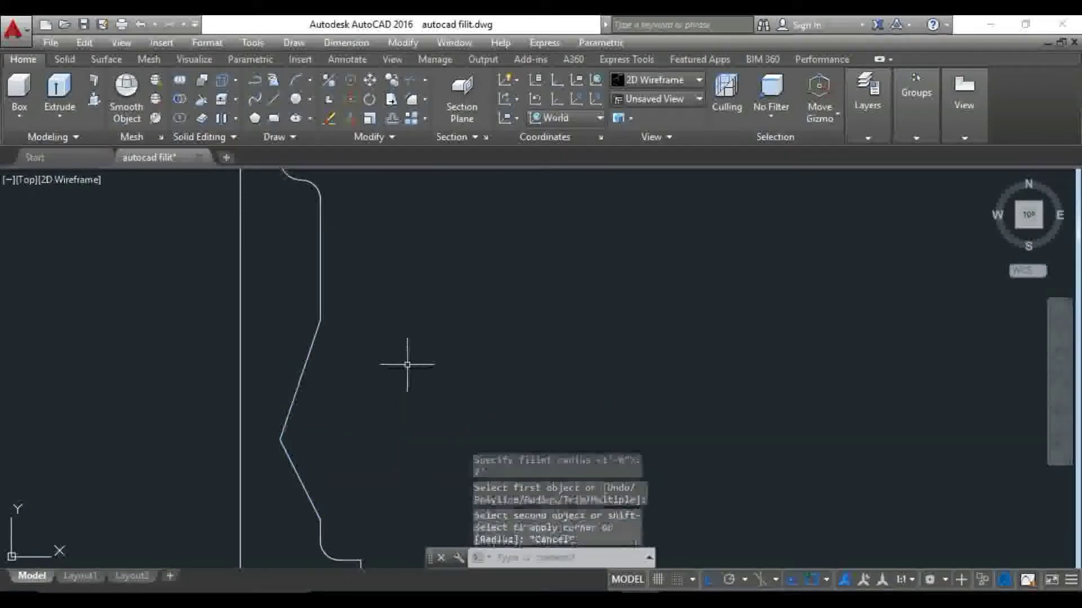
Set the fillet radius to 4' and smooth the pointed V between the two diagonals
left_click(413, 101)
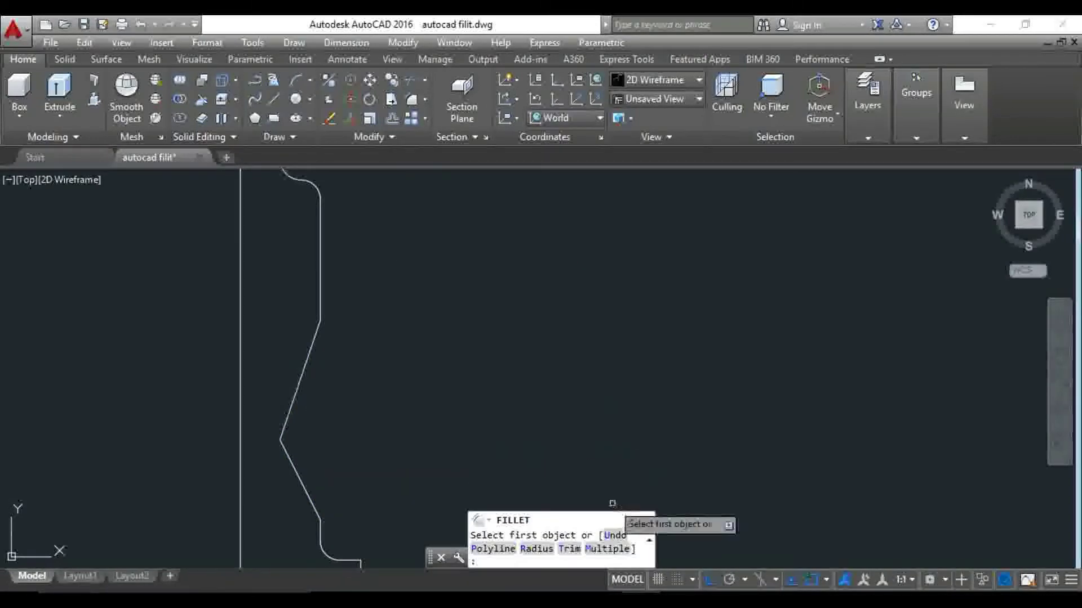
left_click(541, 551)
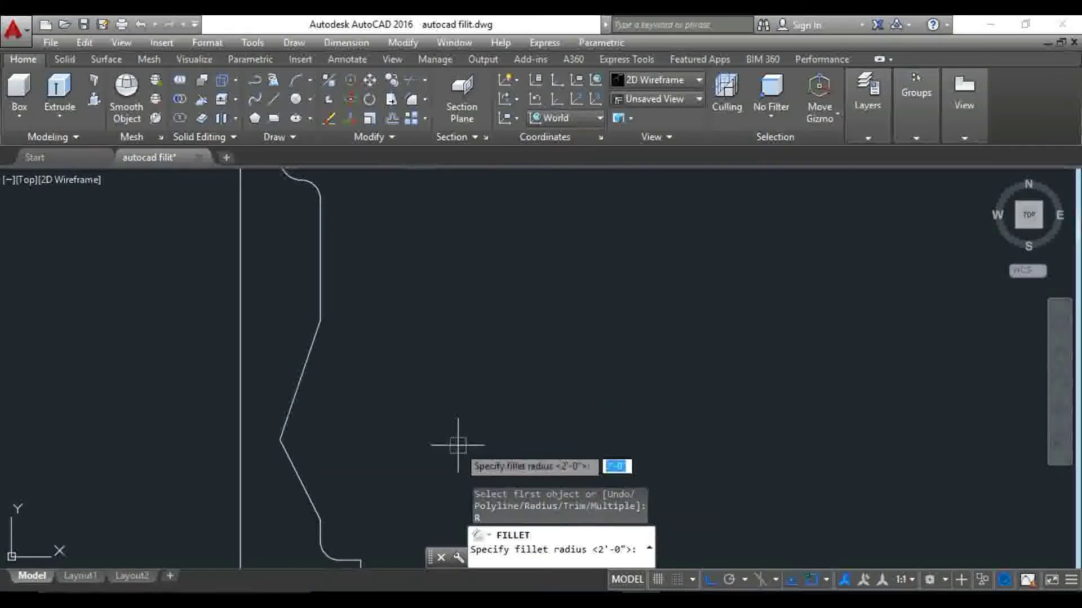
type("'")
key("Return")
left_click(291, 464)
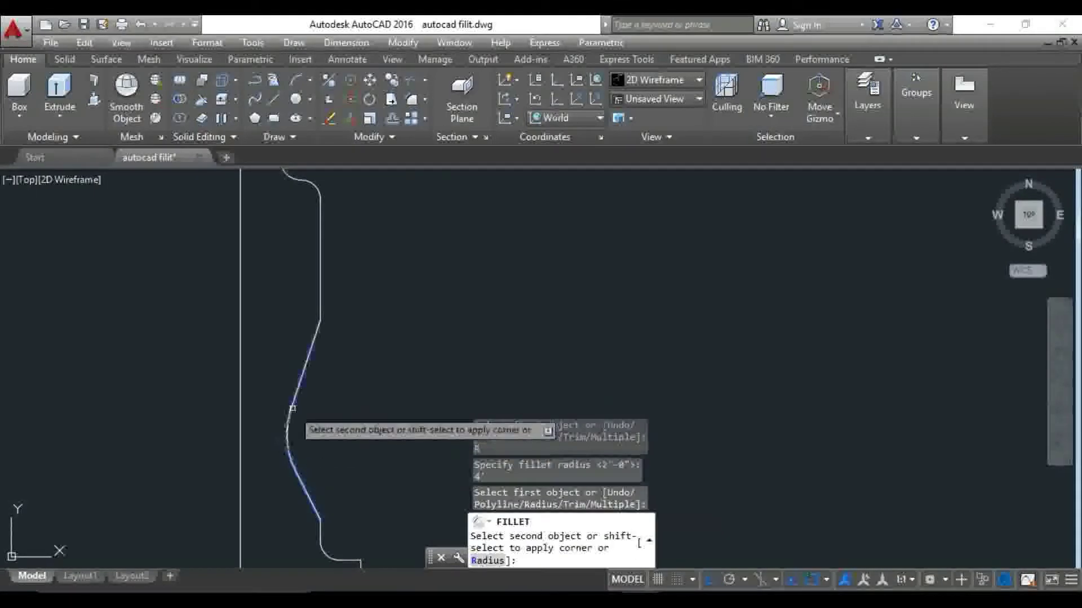
left_click(299, 388)
Pan and zoom to show both profiles with the new 4' curve
scroll(381, 405, "down", 2)
middle_click_drag(380, 406, 394, 419)
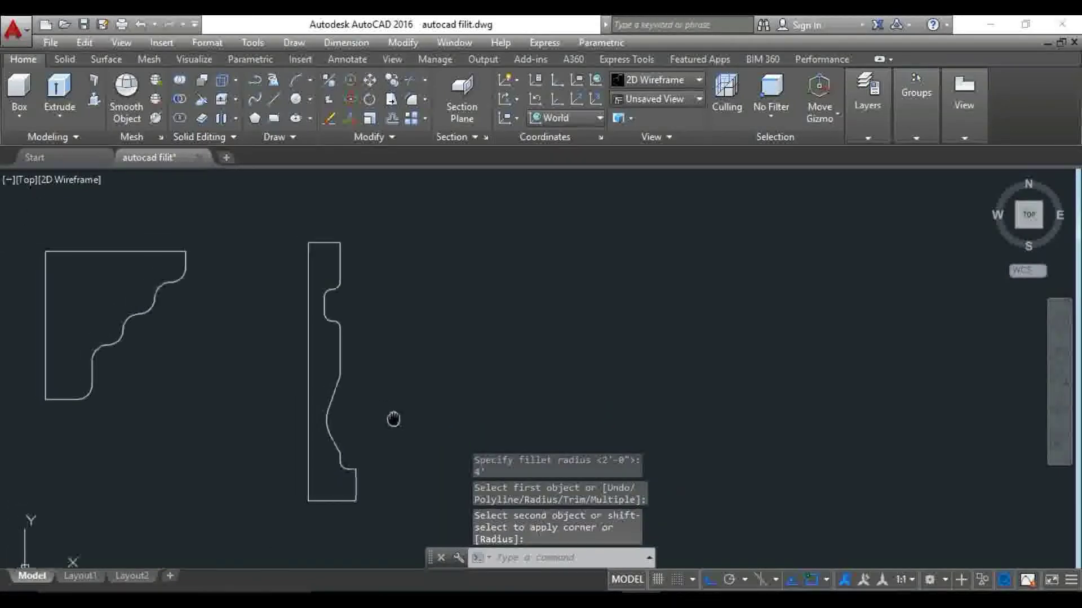
scroll(341, 483, "up", 3)
scroll(354, 488, "up", 1)
key("Return")
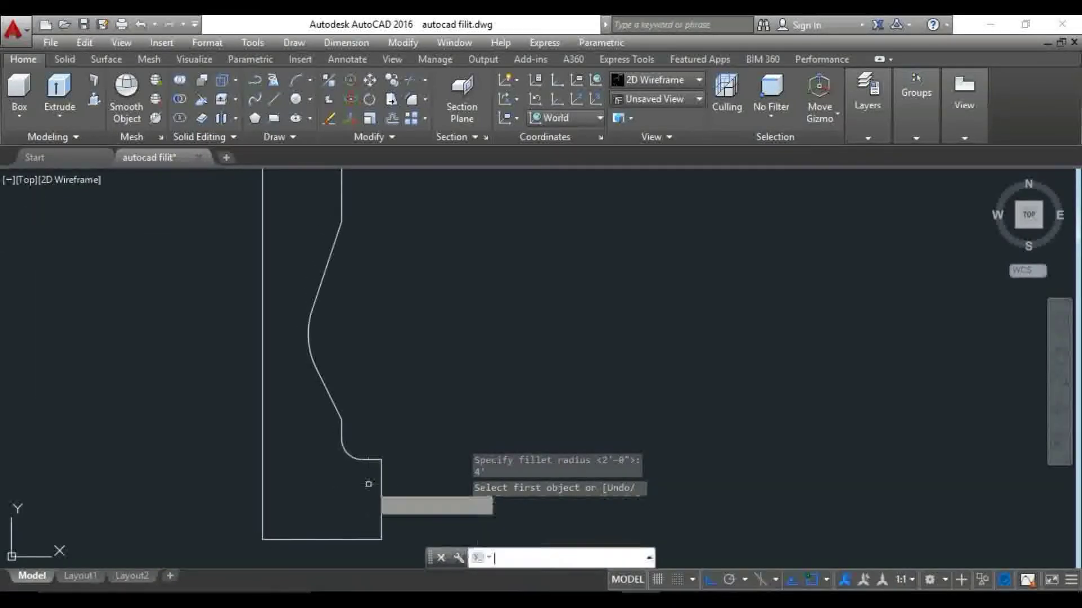
key("Escape")
scroll(372, 463, "down", 4)
middle_click_drag(379, 459, 366, 460)
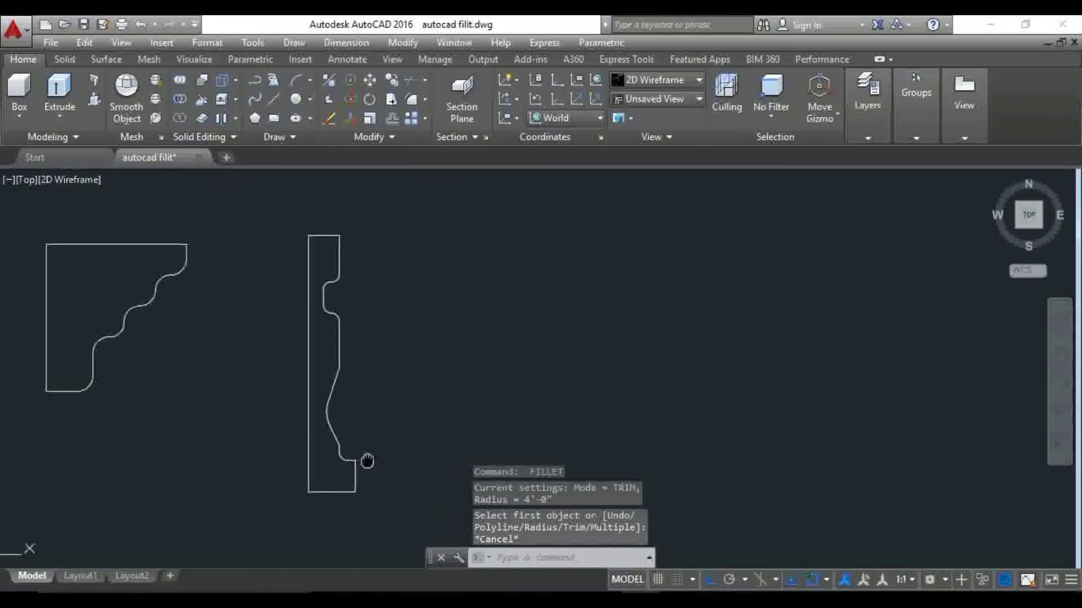
left_click(412, 103)
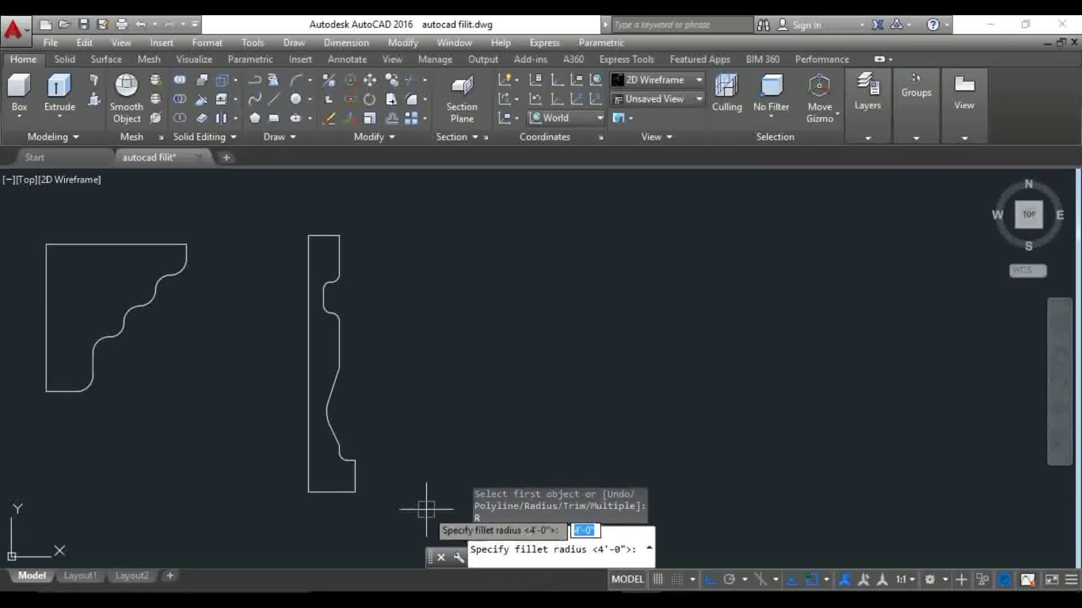
type("1'")
Set the fillet radius to 1' and pick a first edge, then cancel the pending fillet
key("Return")
scroll(346, 464, "up", 6)
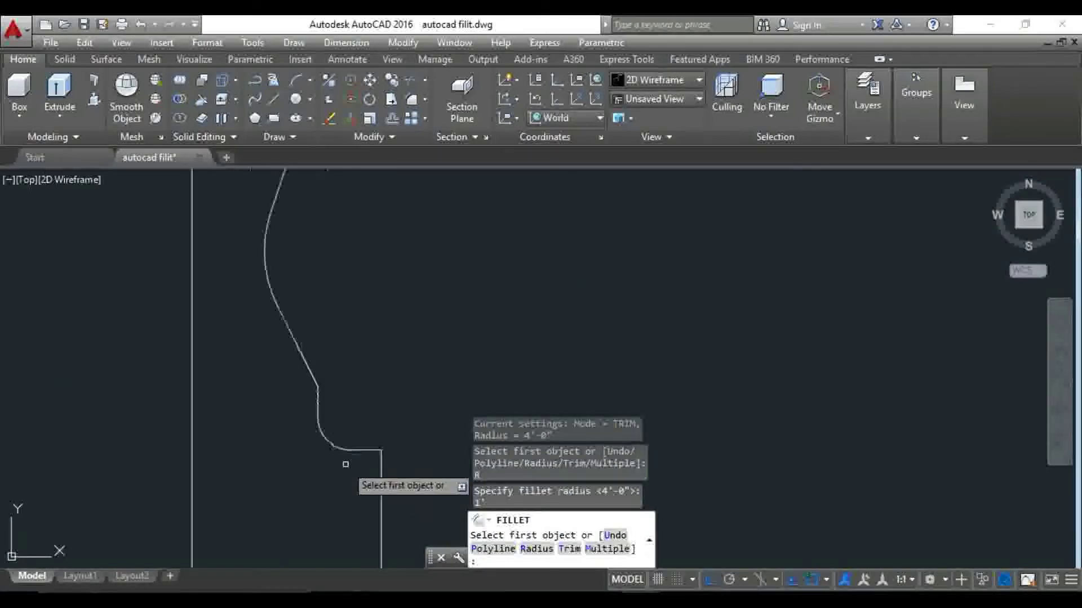
left_click(360, 450)
scroll(422, 487, "down", 4)
scroll(420, 507, "down", 3)
scroll(403, 499, "up", 1)
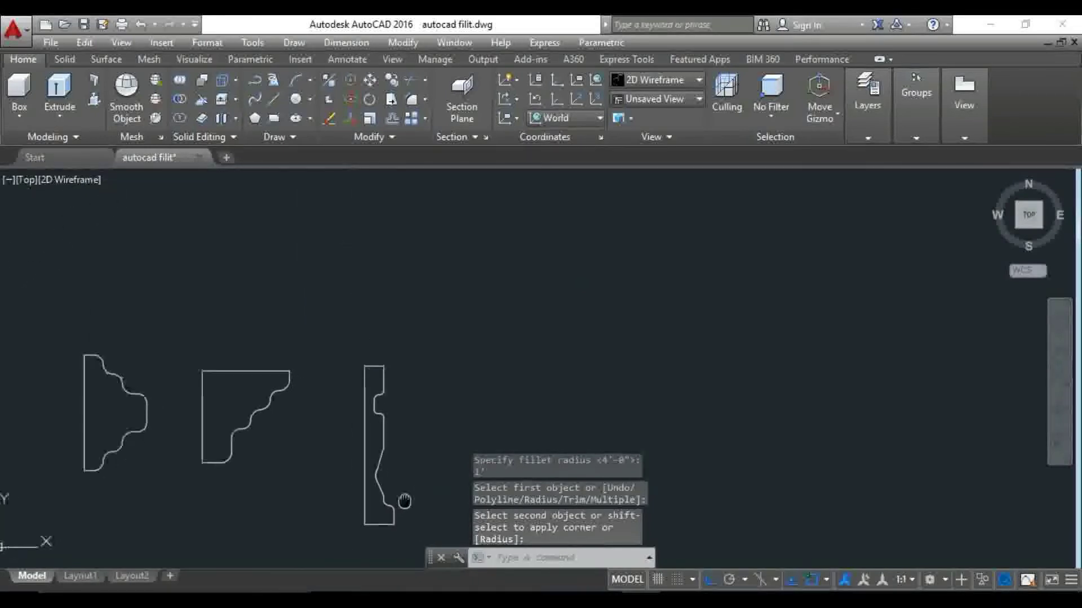
scroll(379, 378, "up", 4)
key("Escape")
Round the narrow profile's top-right corner with a 1' fillet between top and right edges
key("Return")
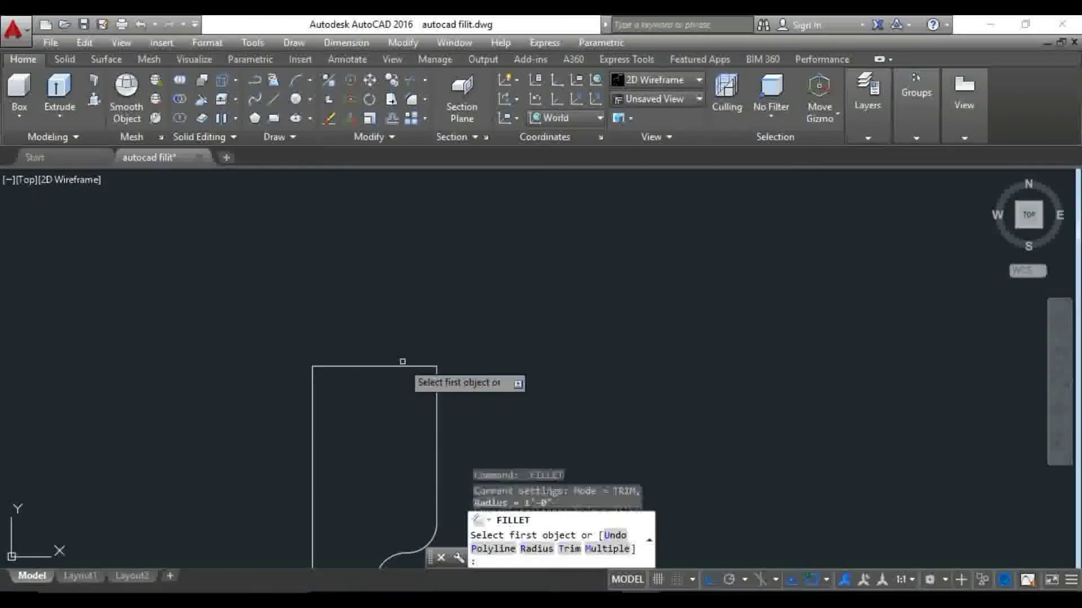
left_click(408, 367)
left_click(436, 383)
scroll(417, 462, "down", 4)
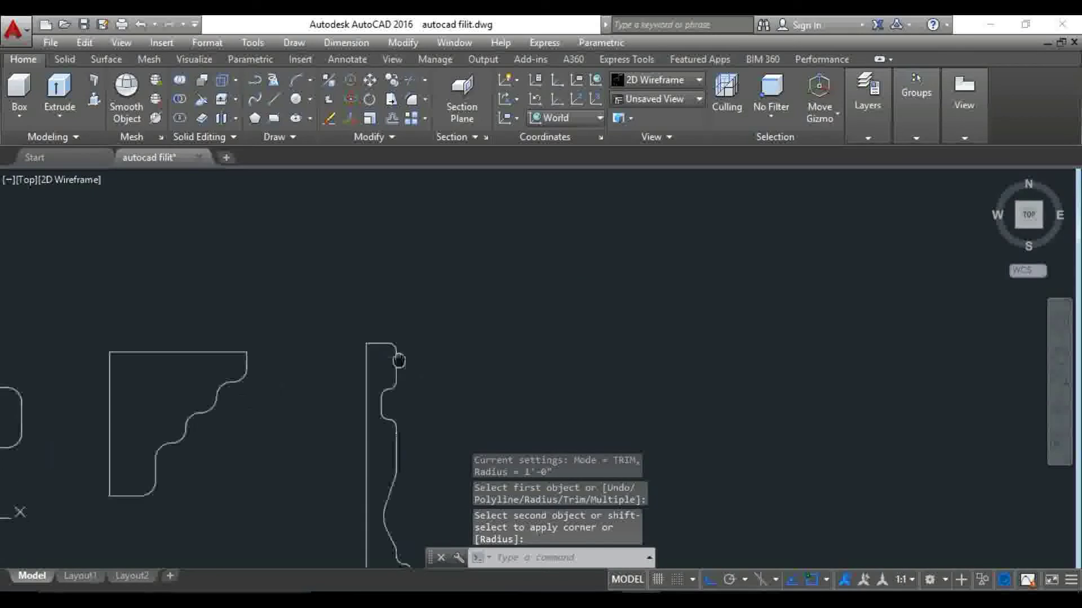
scroll(411, 452, "down", 1)
scroll(403, 472, "up", 2)
scroll(372, 437, "down", 2)
Zoom out and pan across the drawing to view all filleted profiles together
middle_click_drag(379, 434, 406, 441)
scroll(359, 445, "up", 2)
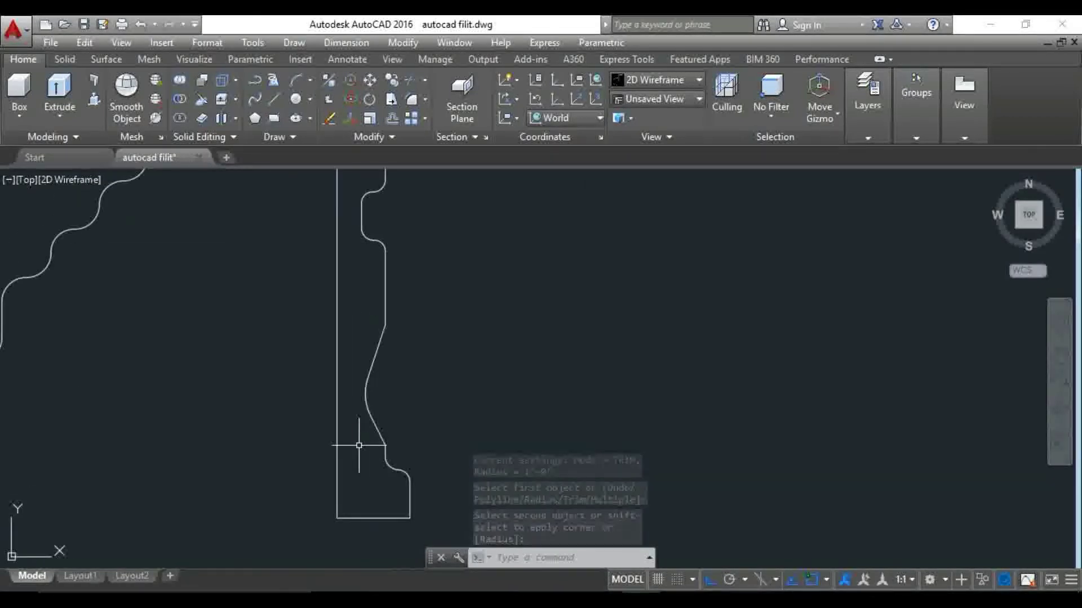
scroll(377, 443, "down", 1)
middle_click_drag(344, 505, 510, 473)
scroll(571, 464, "down", 2)
middle_click_drag(435, 441, 769, 409)
mouse_move(550, 420)
middle_mouse_down()
mouse_move(546, 442)
mouse_move(623, 473)
middle_mouse_up()
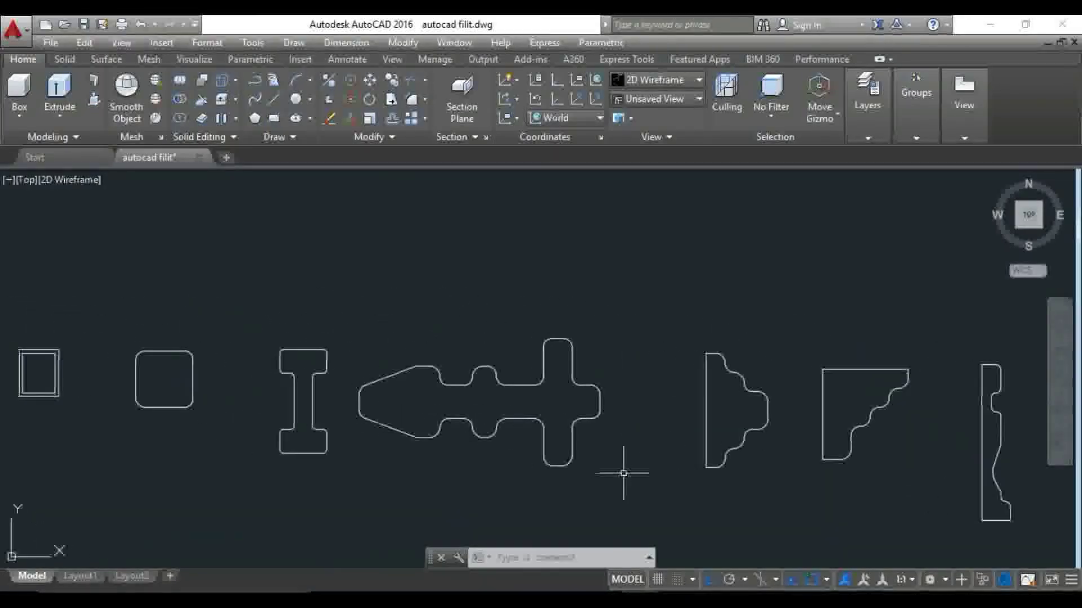